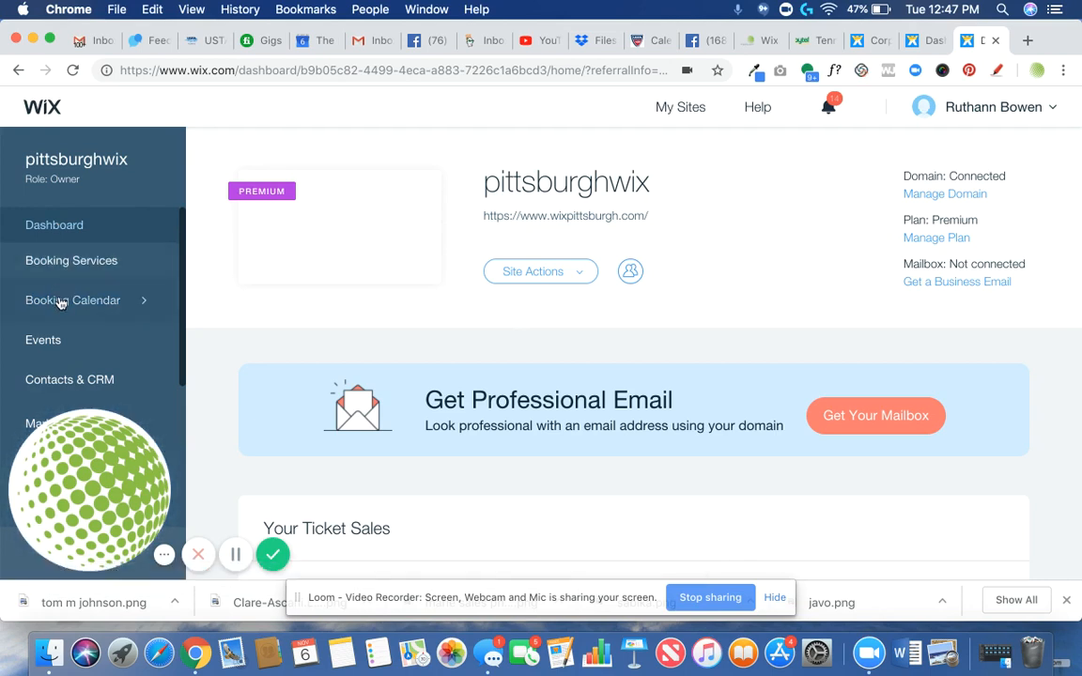
- Open the pittsburghwix site for editing and delete the mailing-list signup form between the contact form and the footer
left_click(554, 272)
left_click(526, 321)
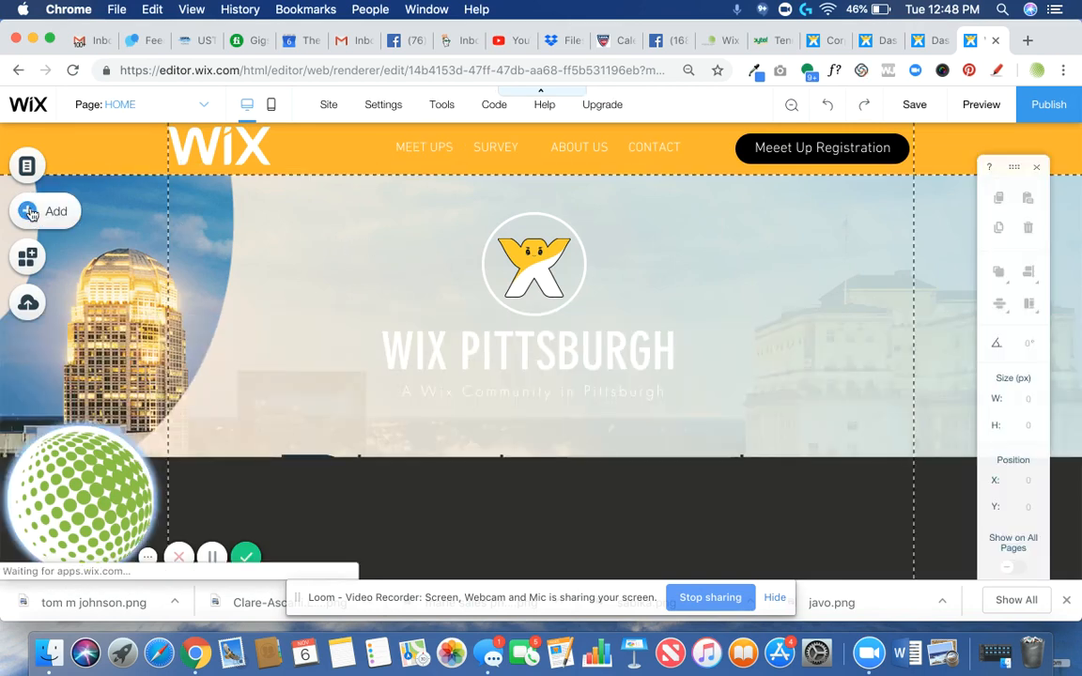
scroll(444, 393, "down", 15)
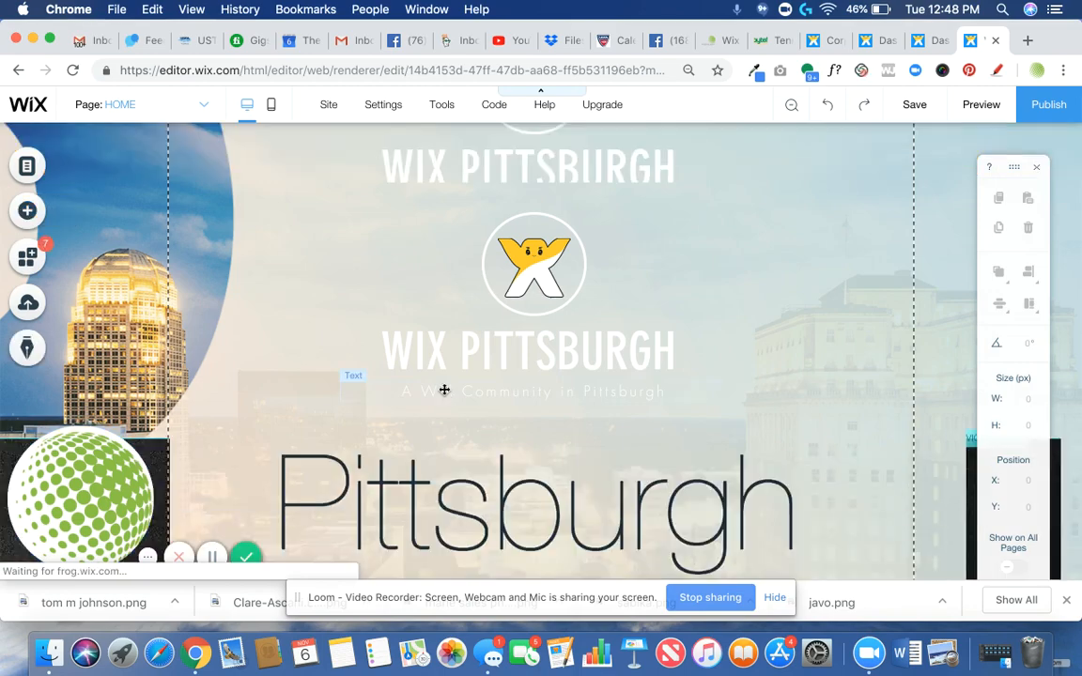
scroll(444, 389, "down", 20)
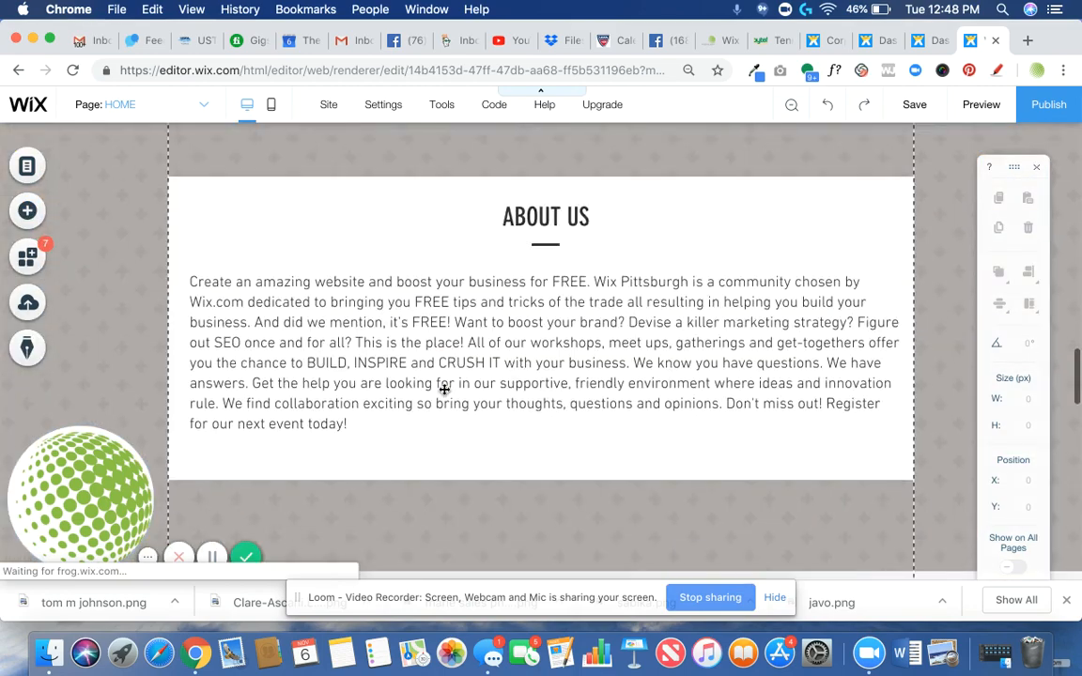
scroll(445, 389, "down", 10)
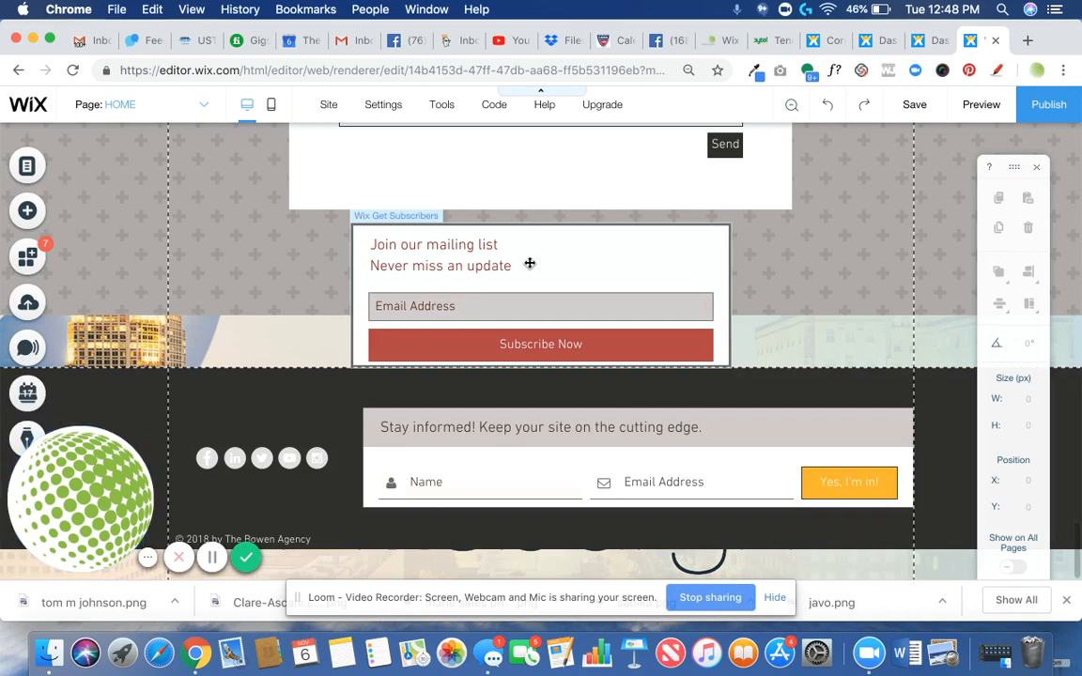
left_click(530, 264)
key("Delete")
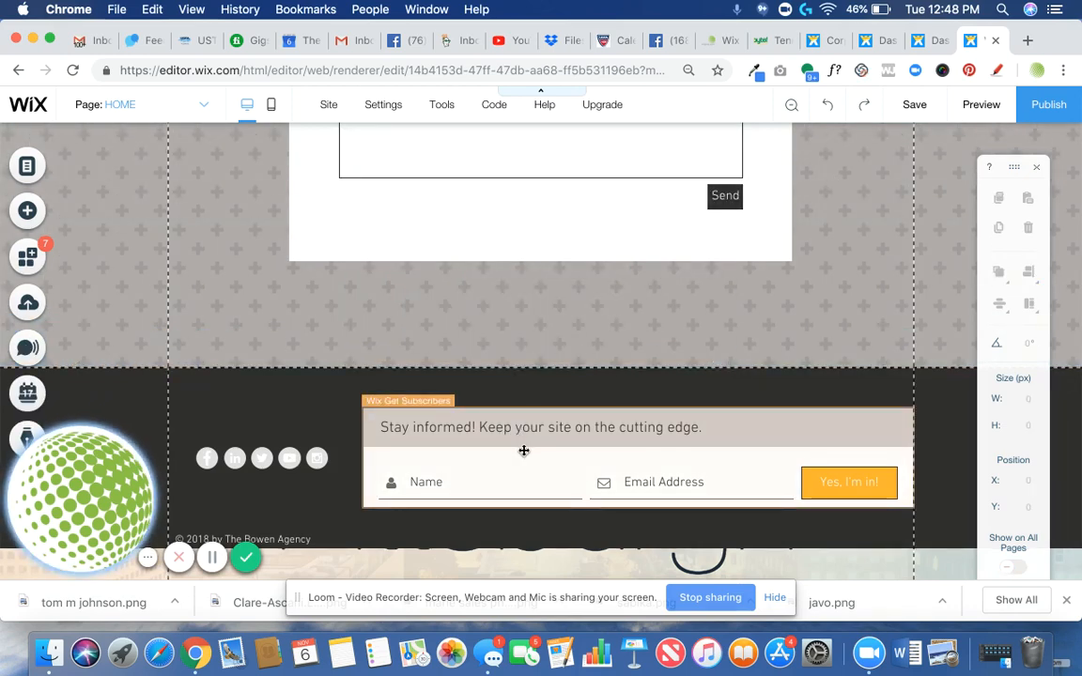
- Add a Get Subscribers contact form between the contact form and the footer, at about X 269, Y 4150 px
left_click(31, 213)
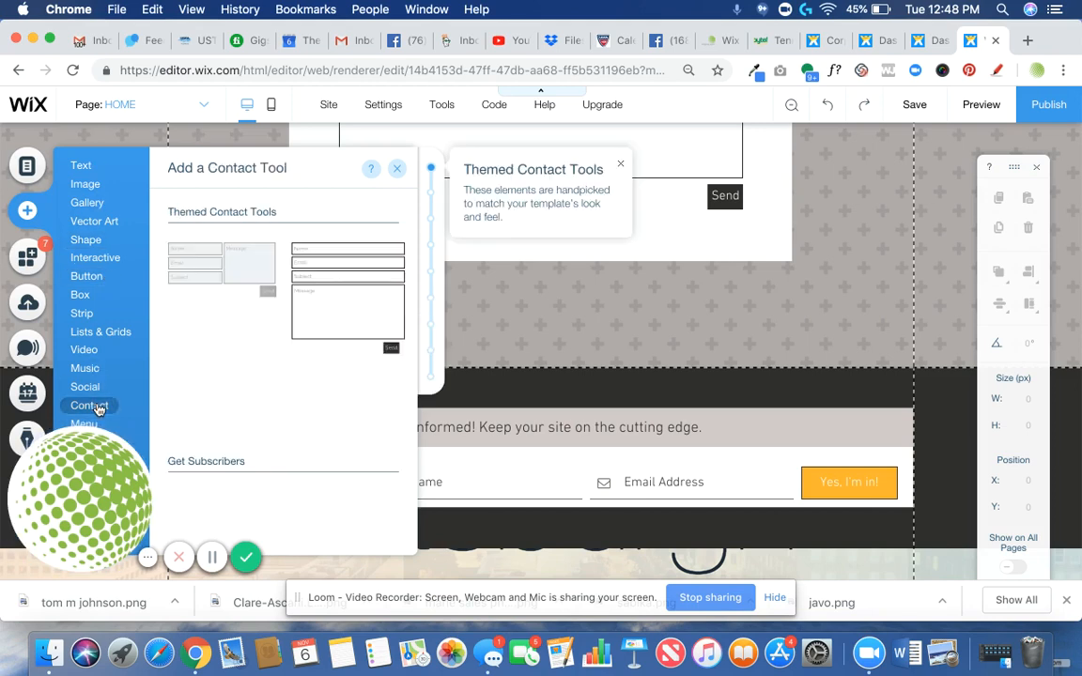
left_click(432, 194)
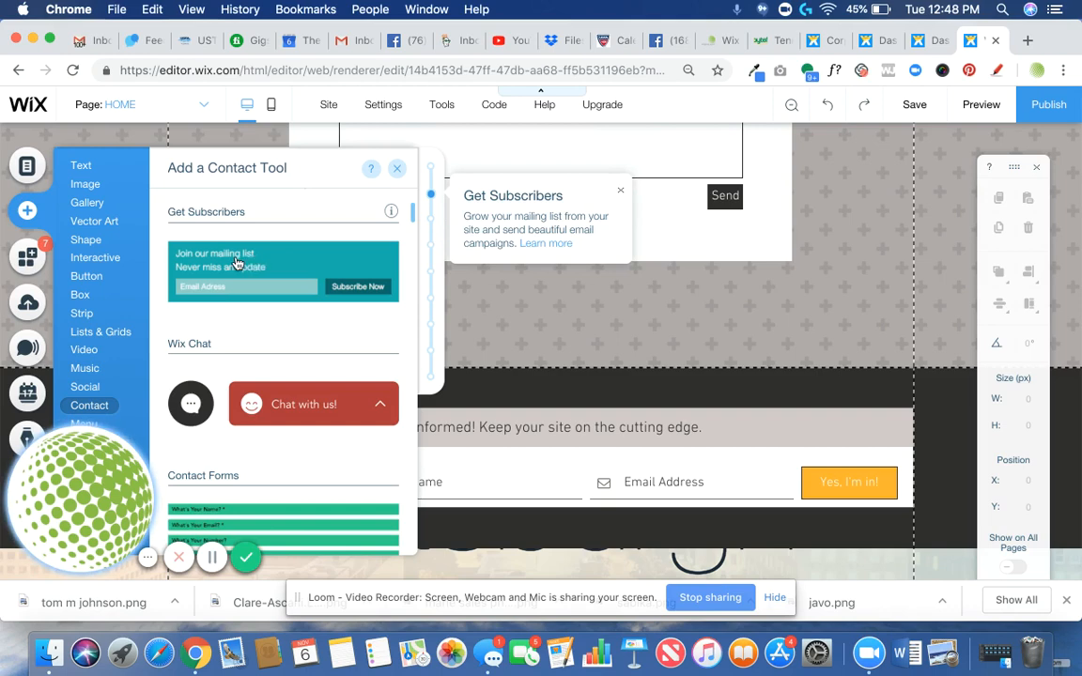
left_click_drag(236, 264, 491, 308)
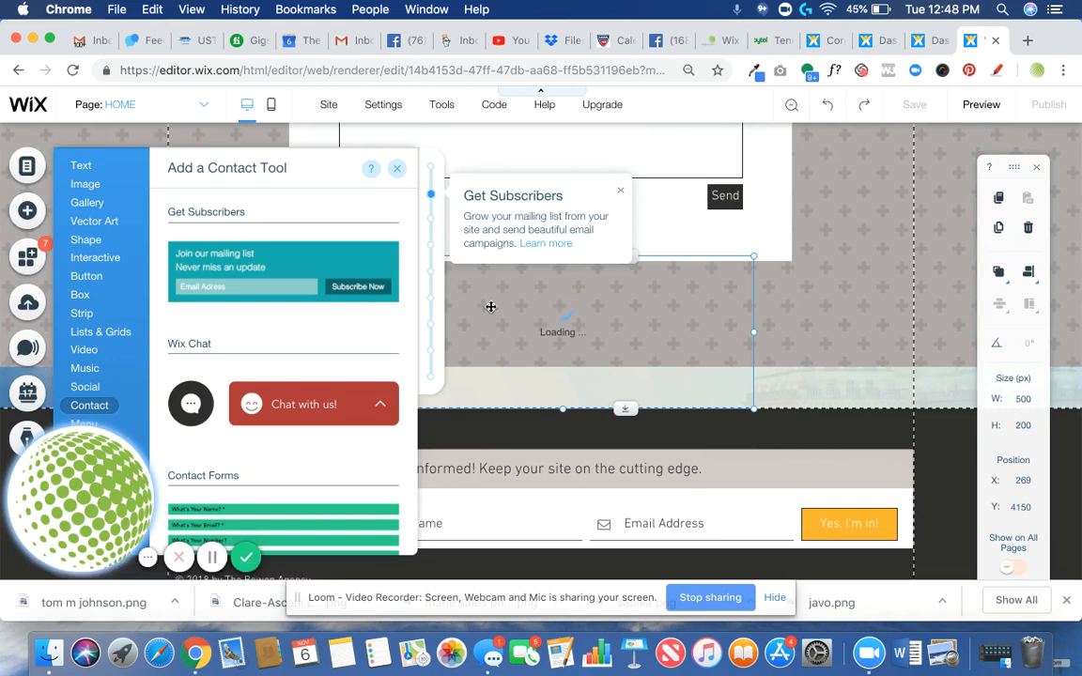
left_click(490, 306)
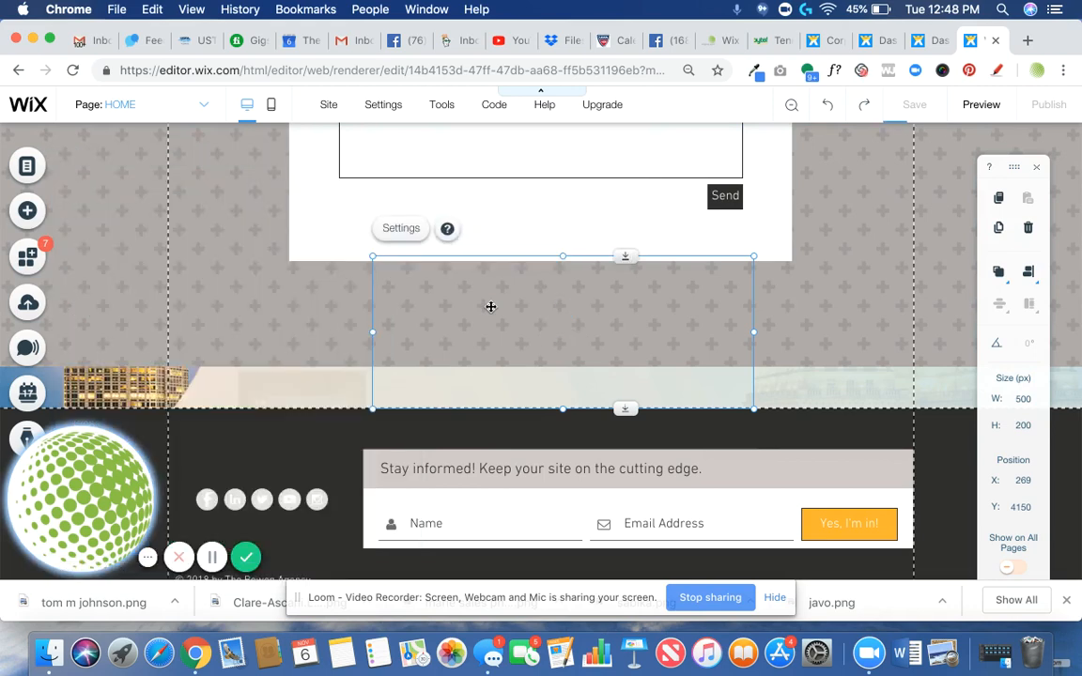
- Set the Subscribe Now button's fill color to orange #FFB612 in the new signup form's design settings
left_click(401, 231)
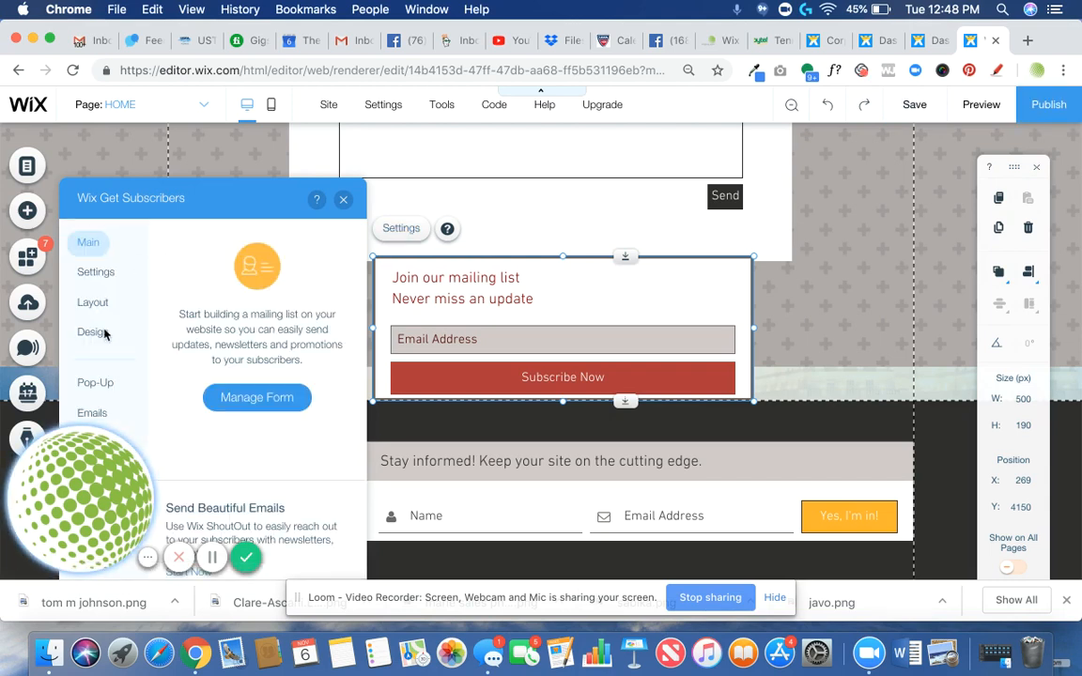
left_click(93, 334)
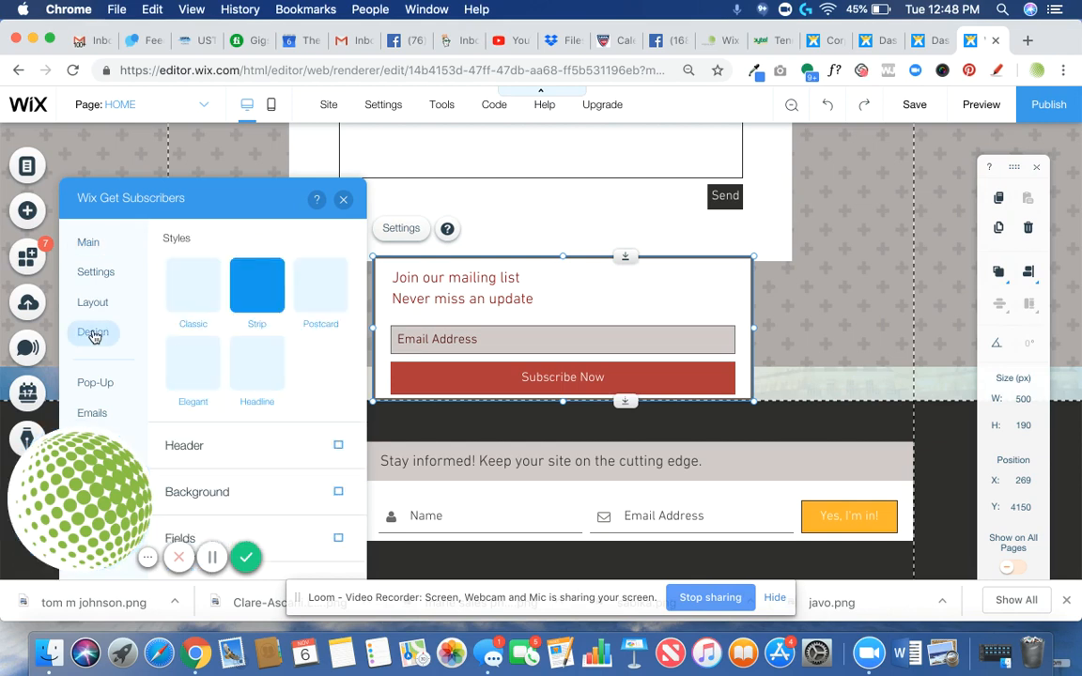
scroll(309, 415, "down", 2)
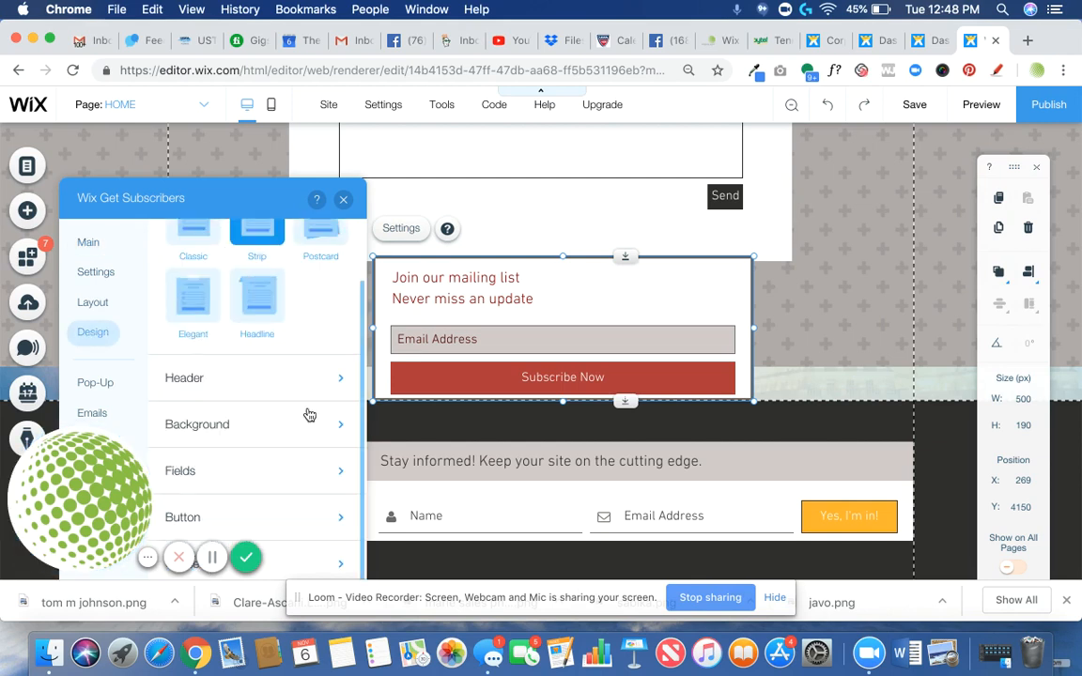
left_click(203, 519)
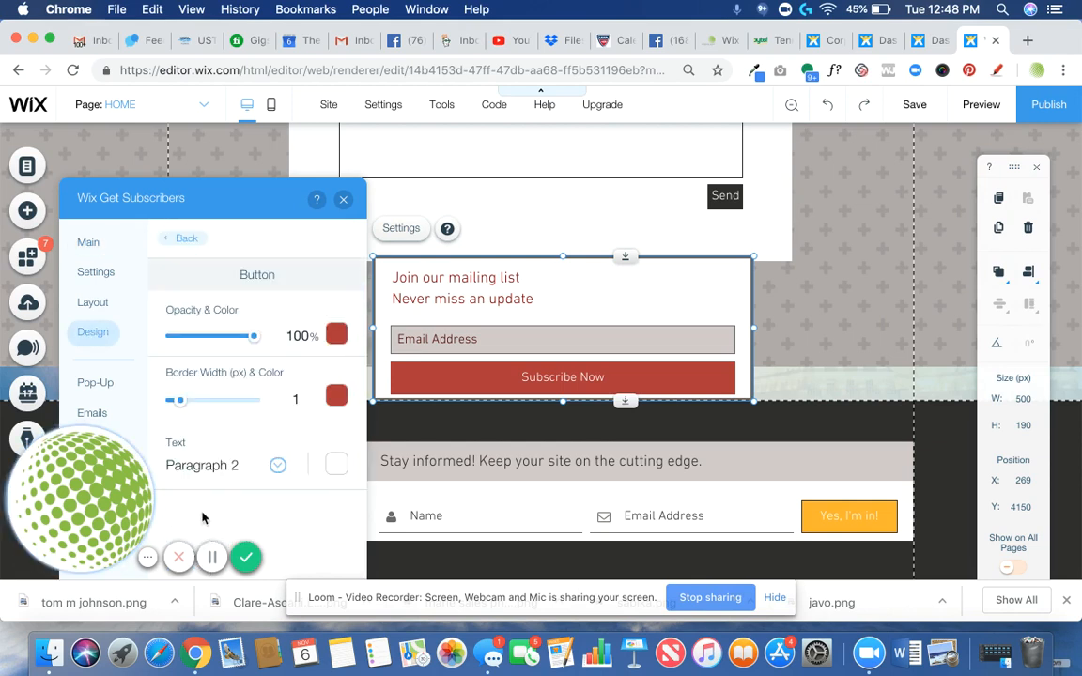
left_click(337, 334)
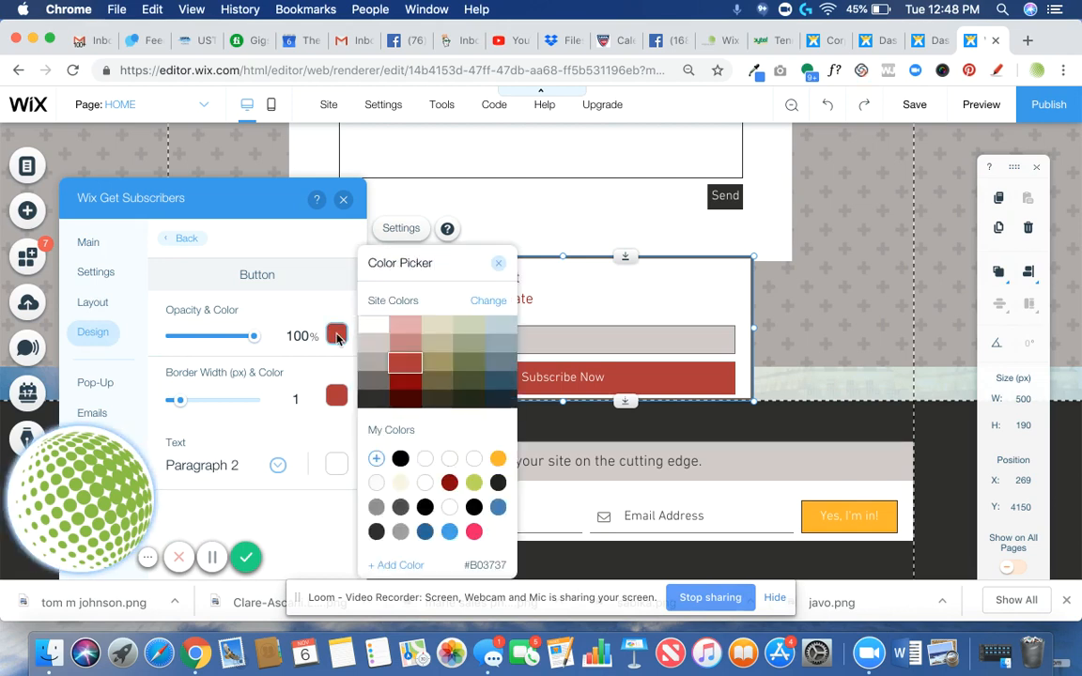
left_click(498, 459)
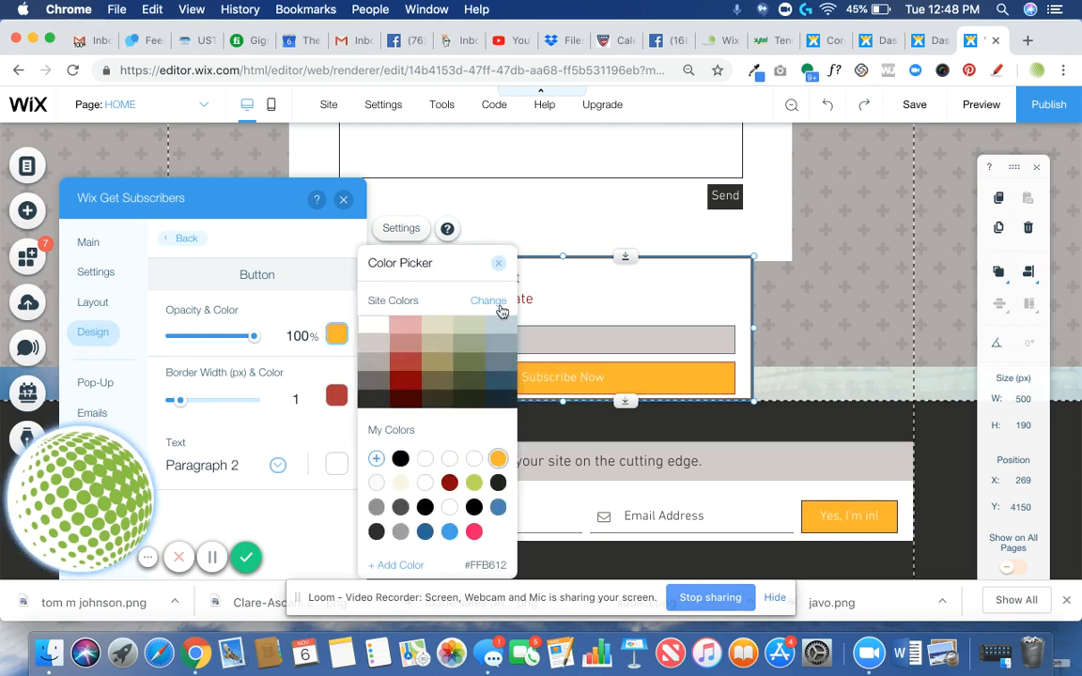
left_click(500, 267)
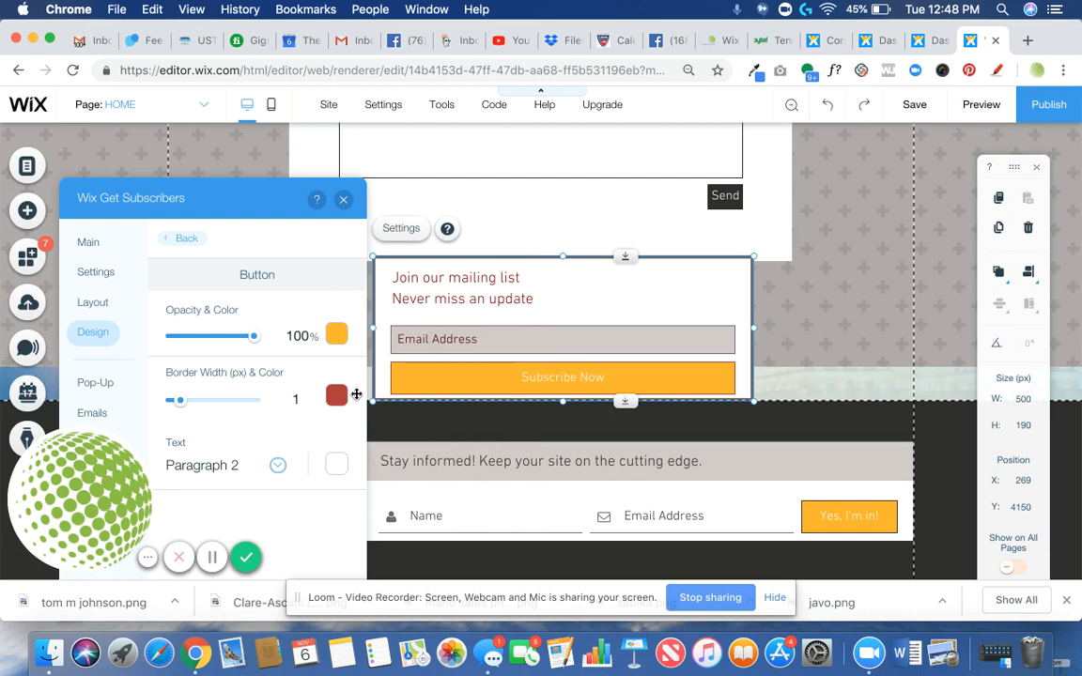
- Set the Subscribe Now button's border color to black #000000 and close the form settings
left_click(338, 402)
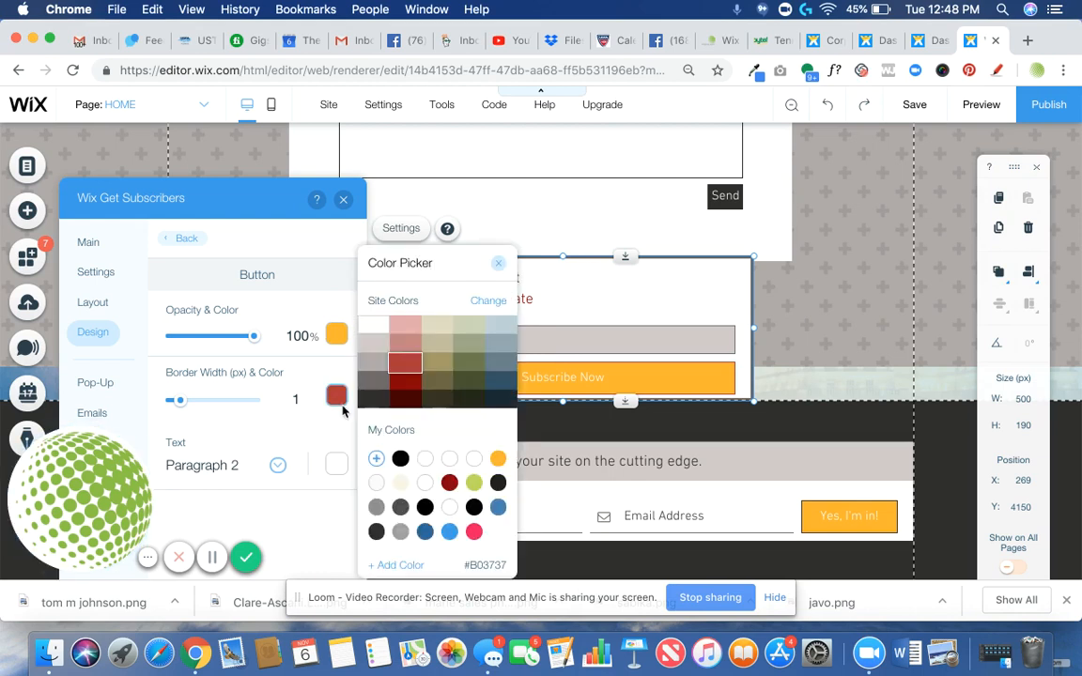
left_click(401, 459)
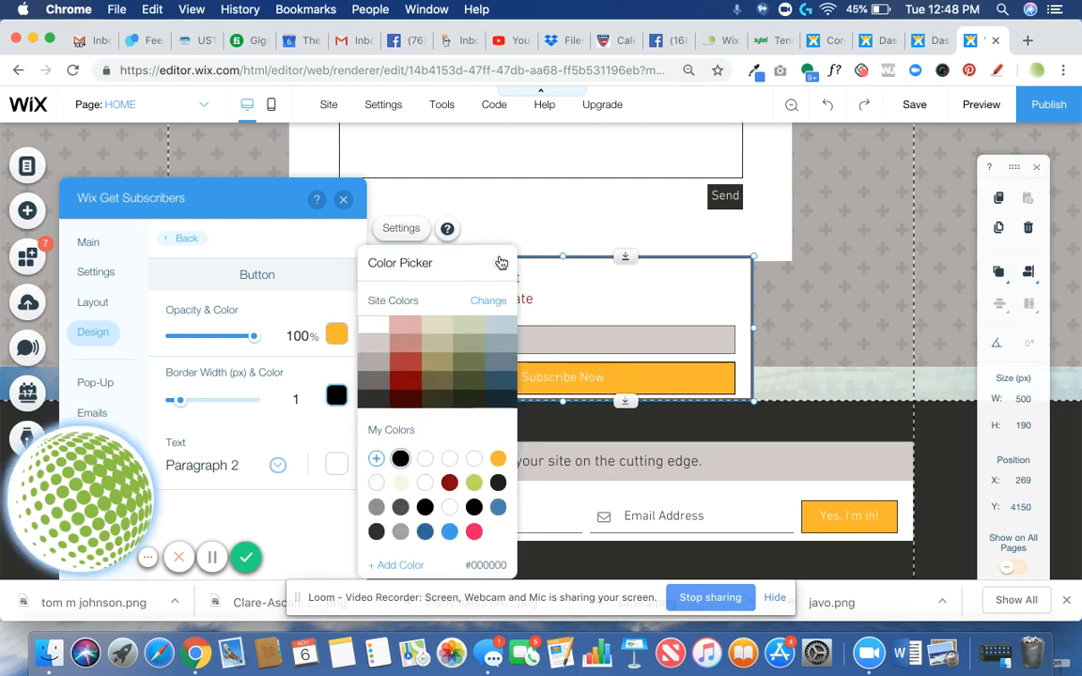
left_click(344, 199)
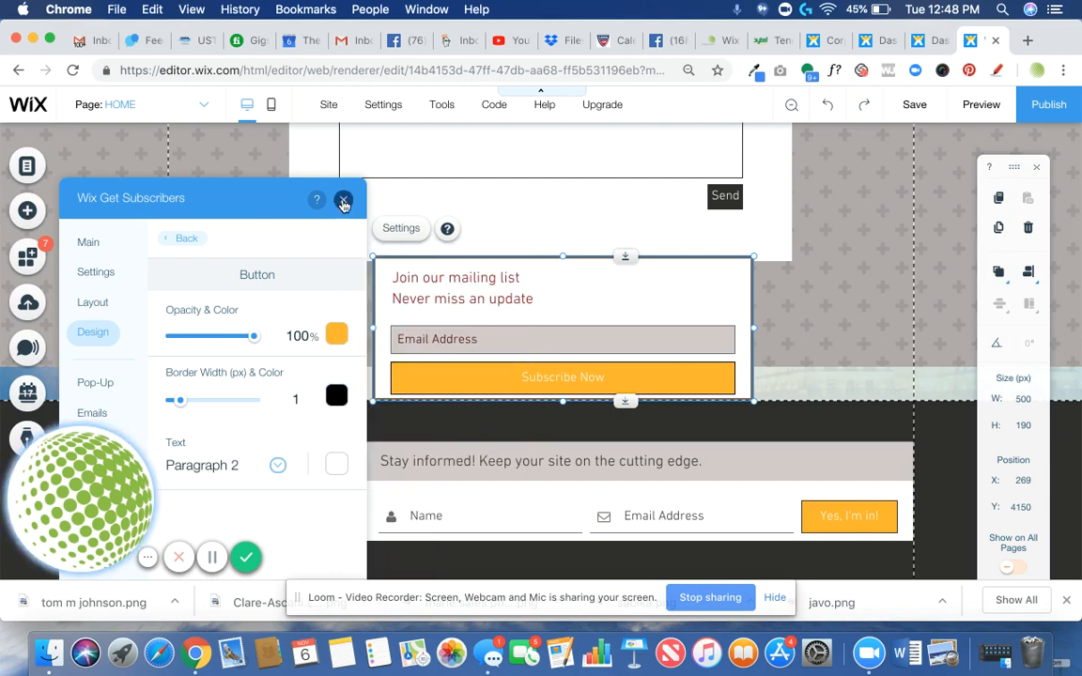
left_click(344, 199)
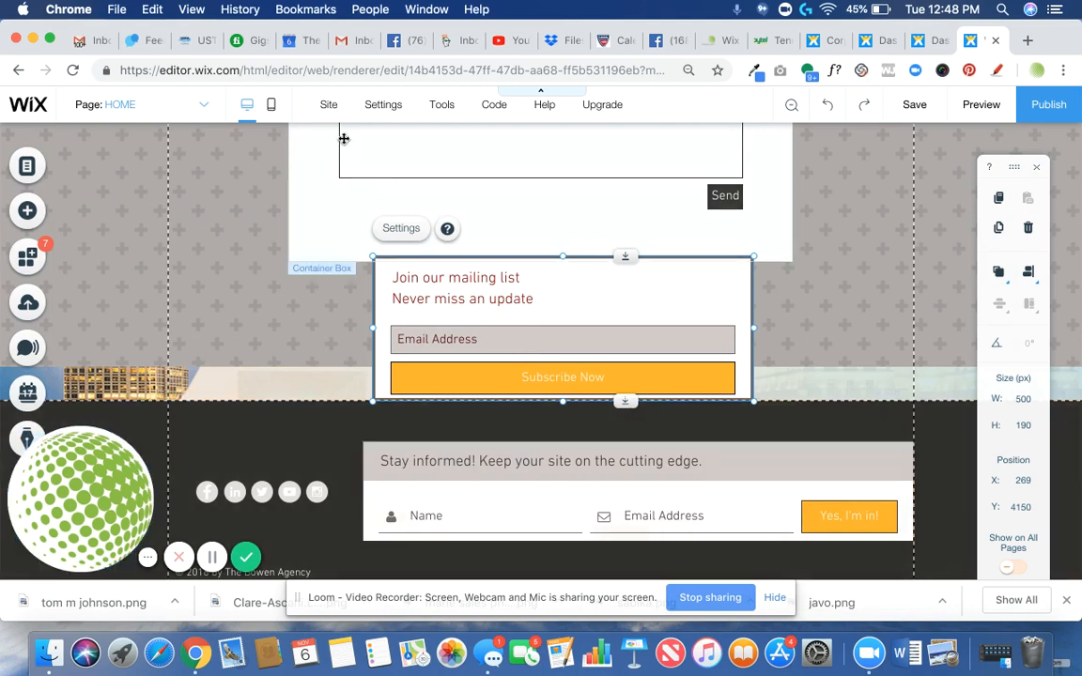
- Exit the site editor and open the dashboard of the pittsburghwix site
mouse_move(329, 110)
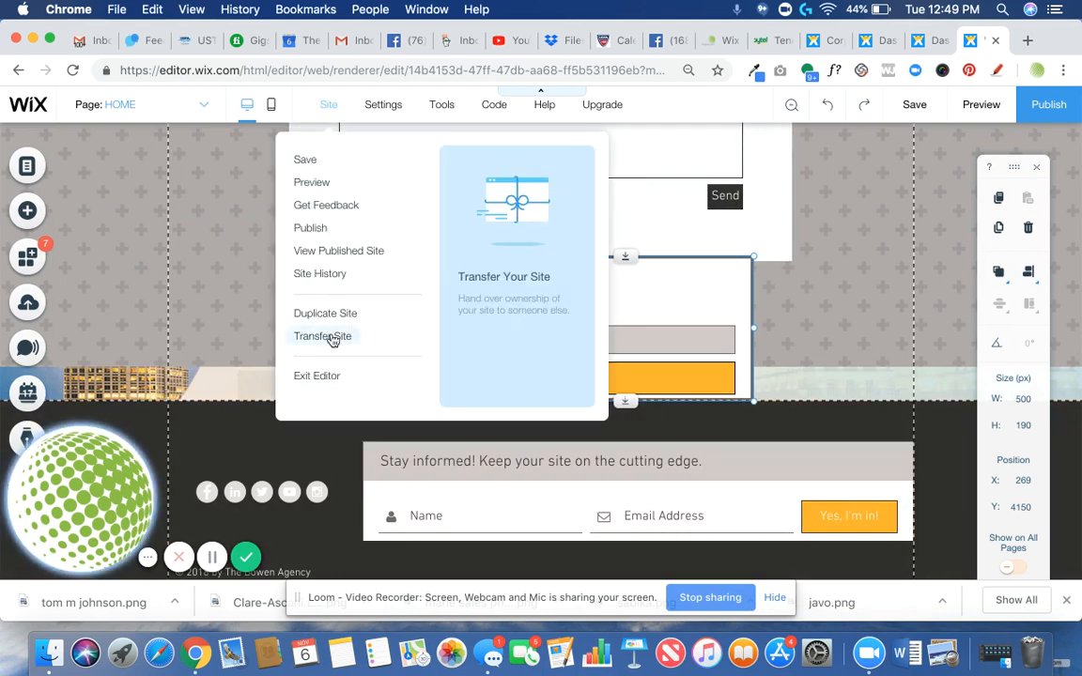
left_click(322, 377)
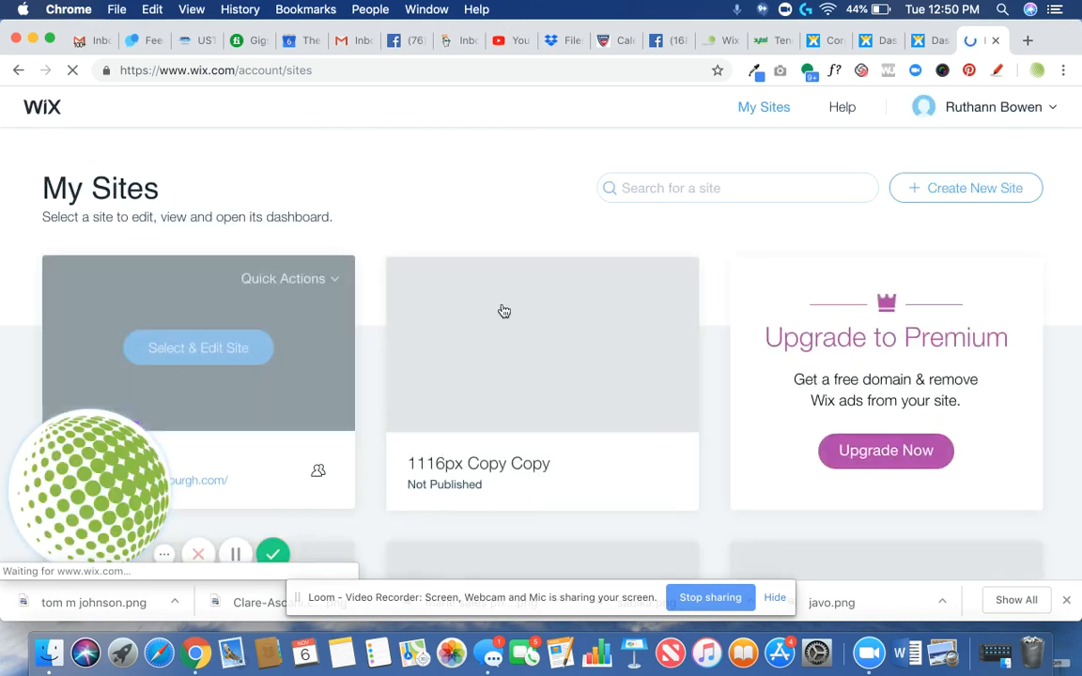
mouse_move(202, 347)
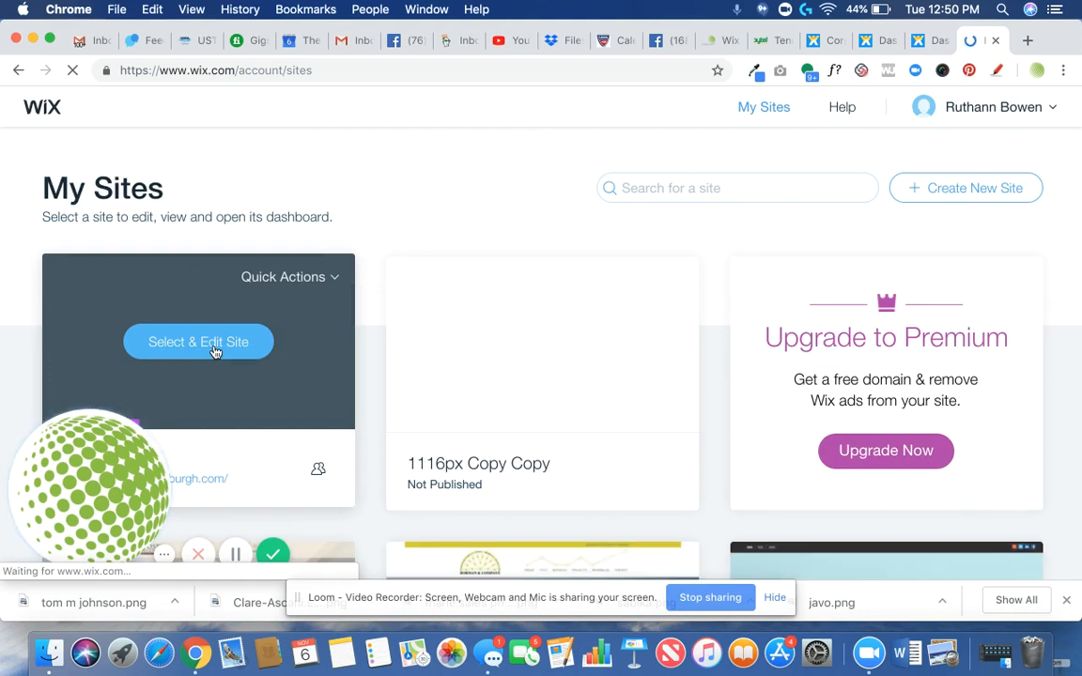
left_click(214, 351)
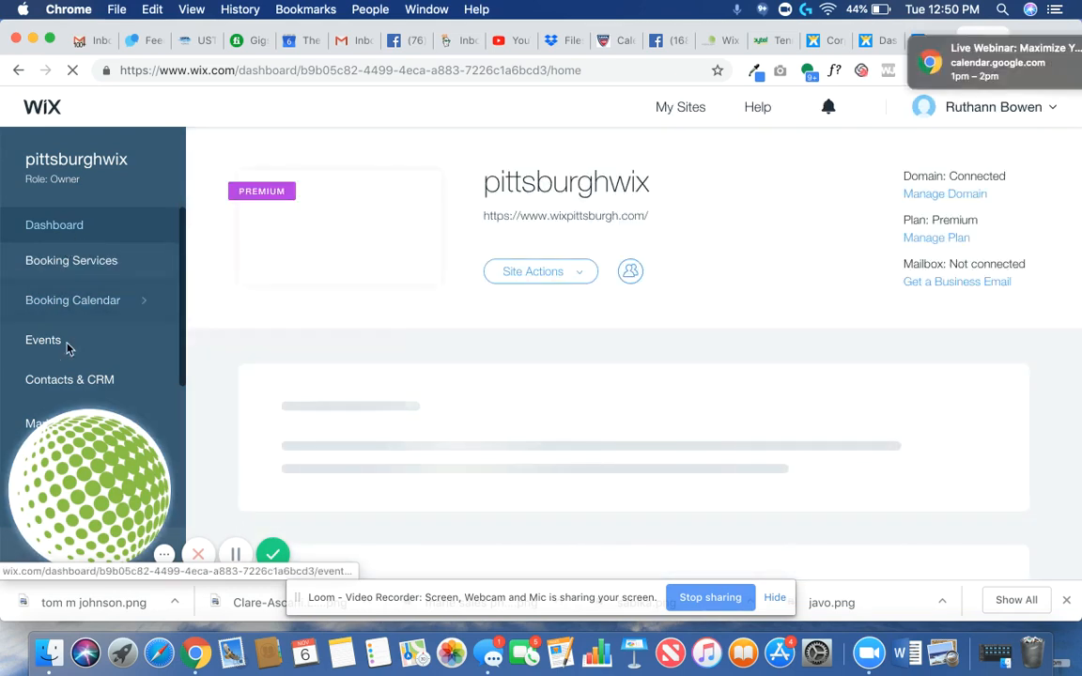
- Open the Automations page under Contacts & CRM, dismissing the calendar notification
left_click(59, 383)
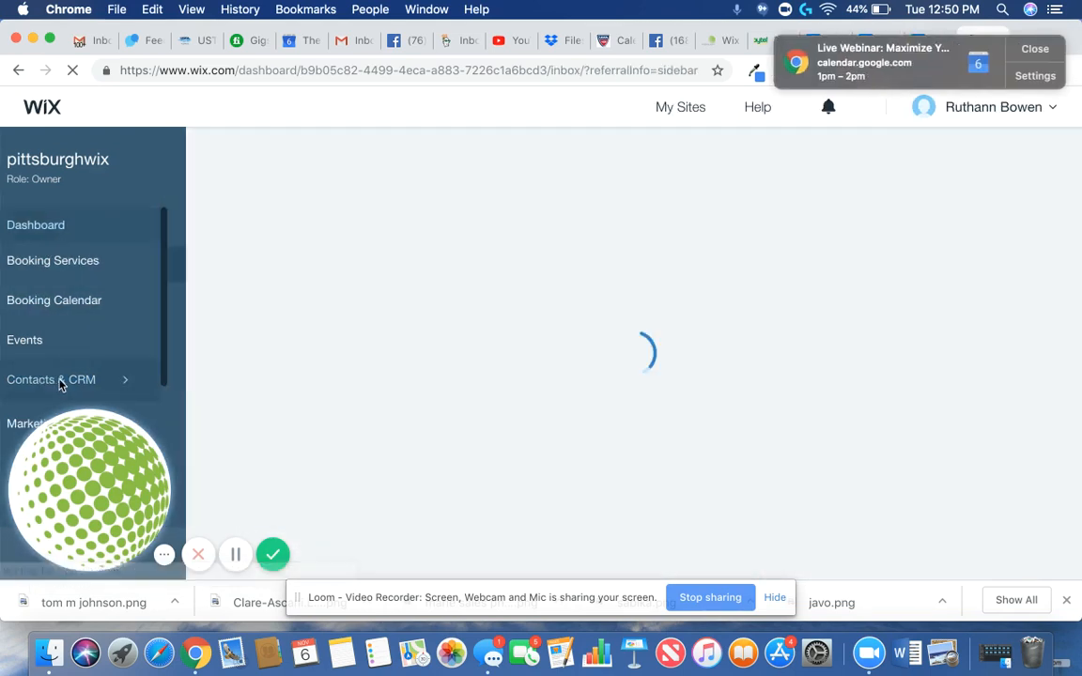
left_click(1032, 52)
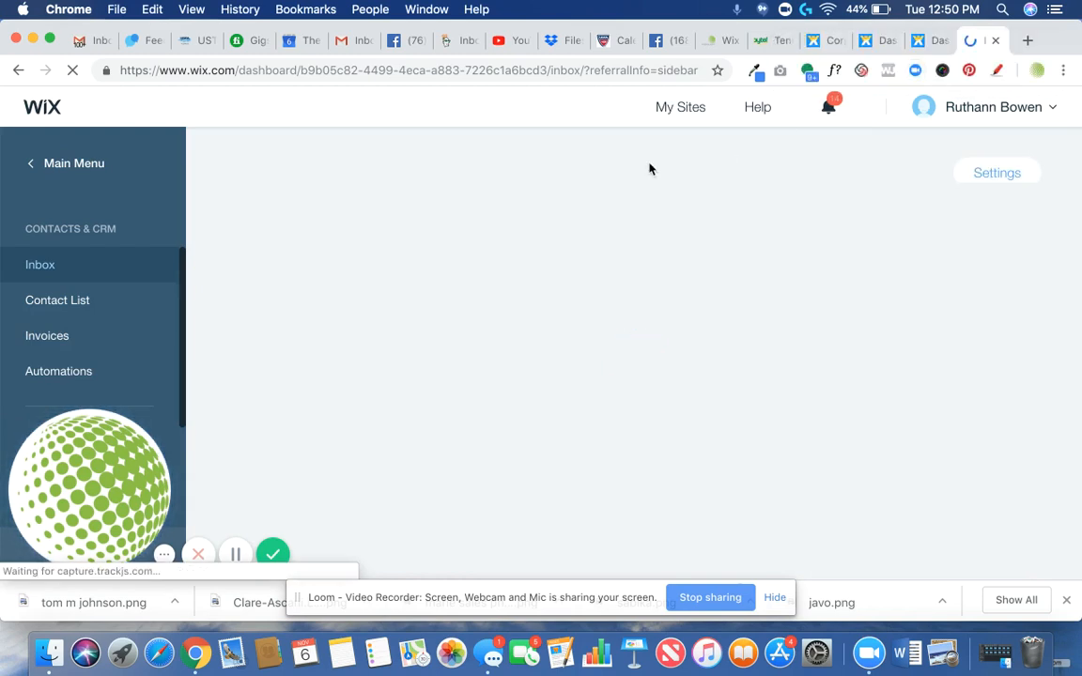
left_click(59, 372)
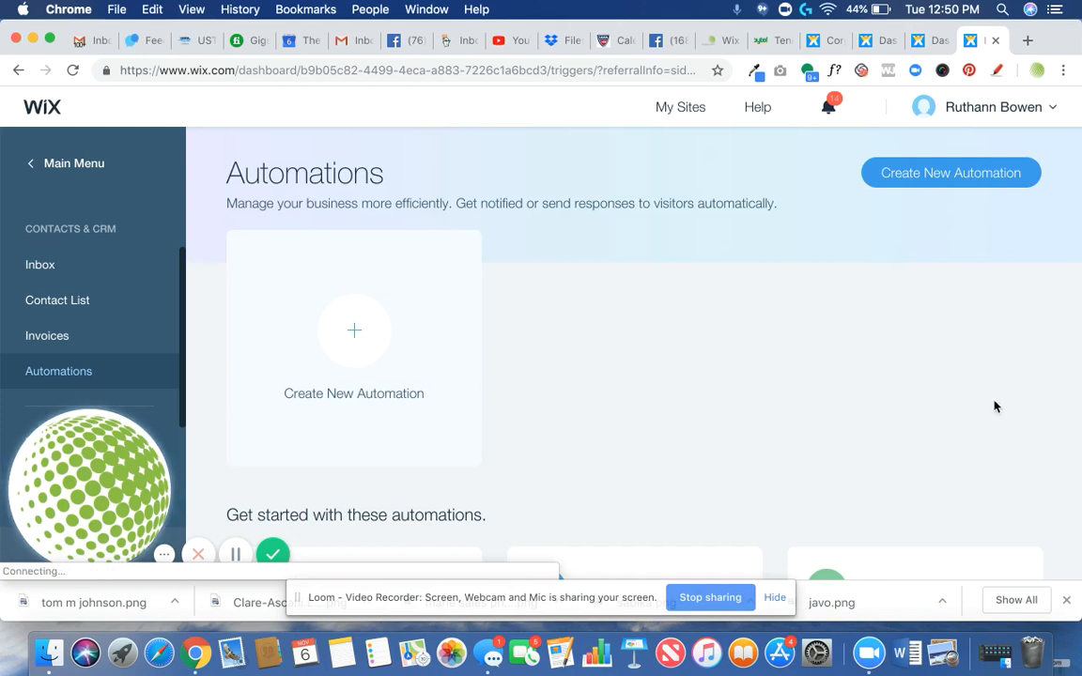
- Start a new automation from the suggested "Welcome your new subscribers" template
scroll(995, 405, "down", 5)
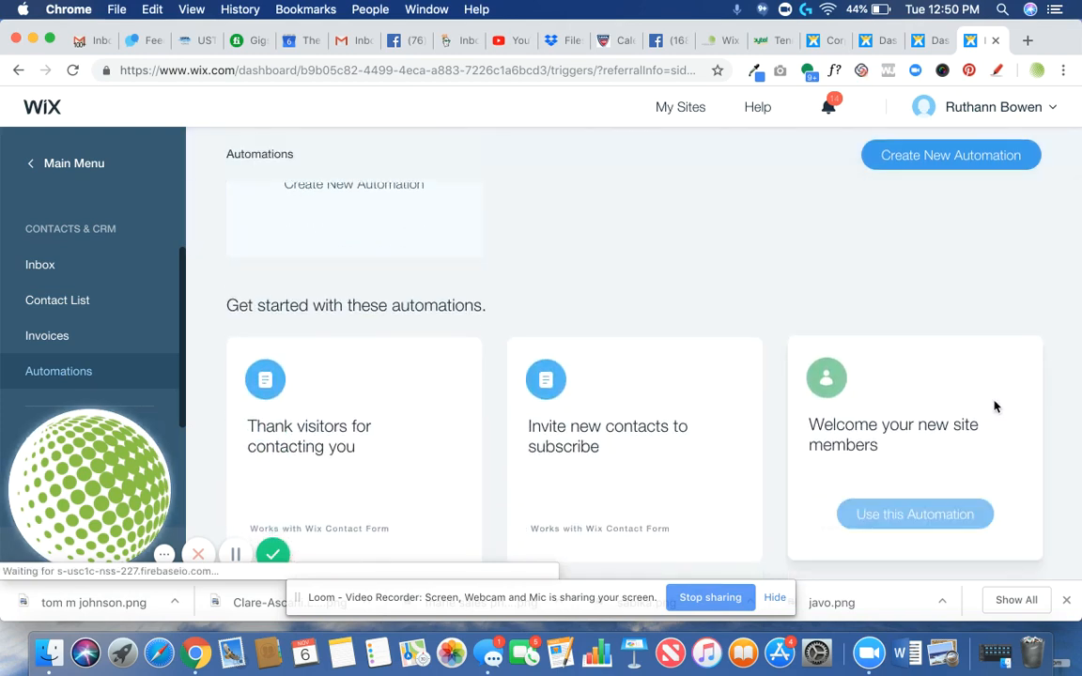
scroll(995, 406, "down", 2)
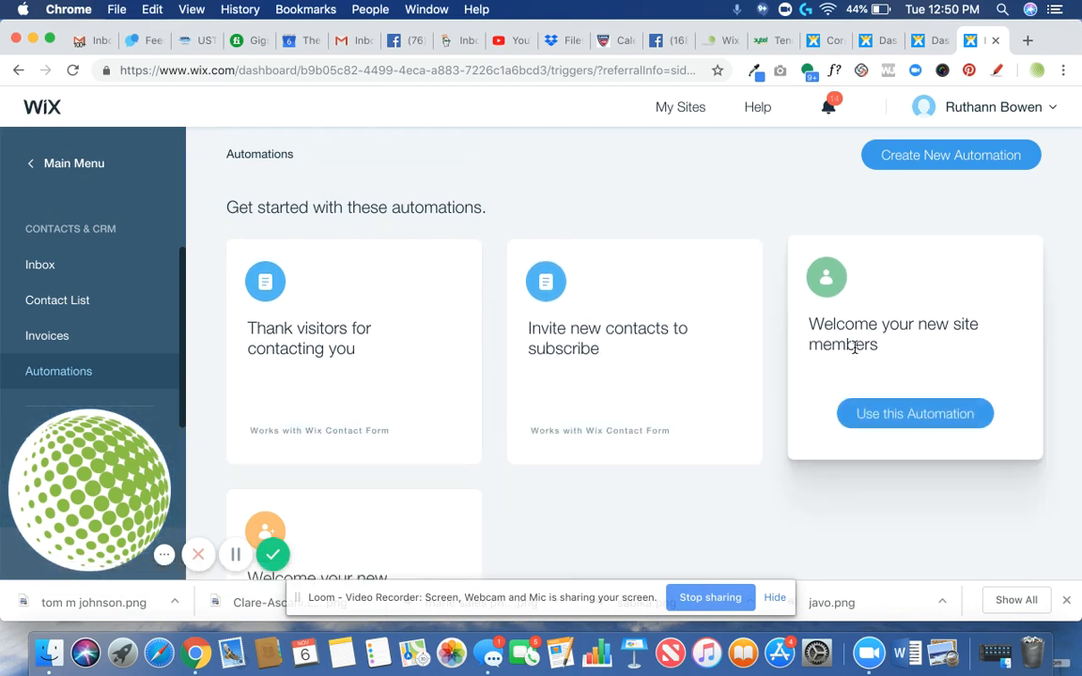
scroll(768, 460, "down", 4)
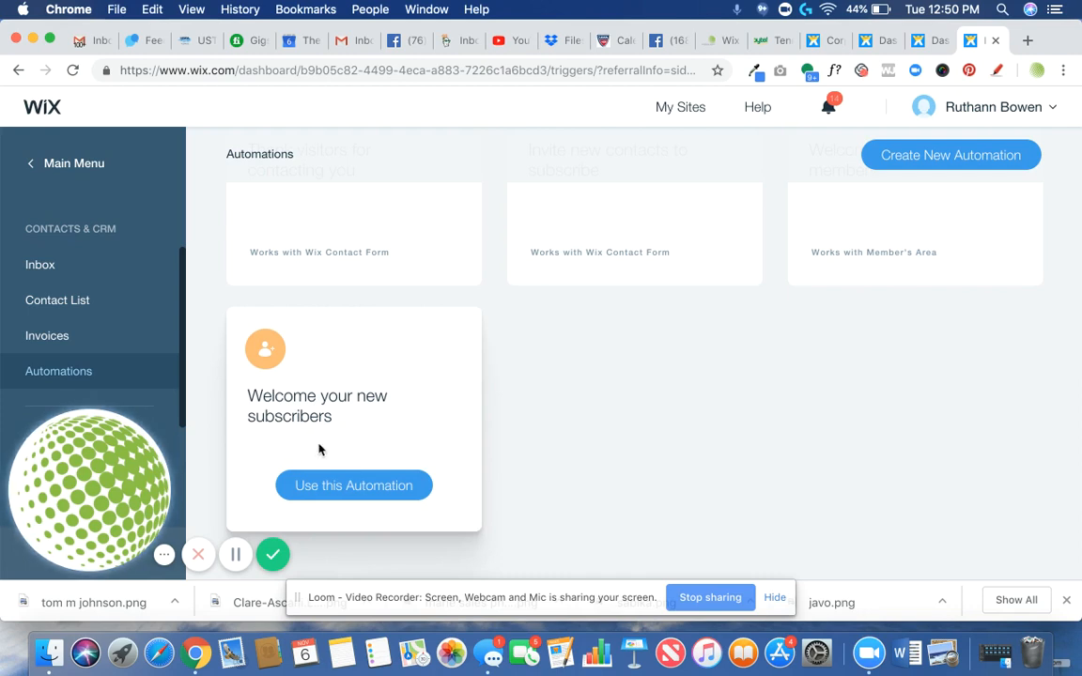
left_click(344, 489)
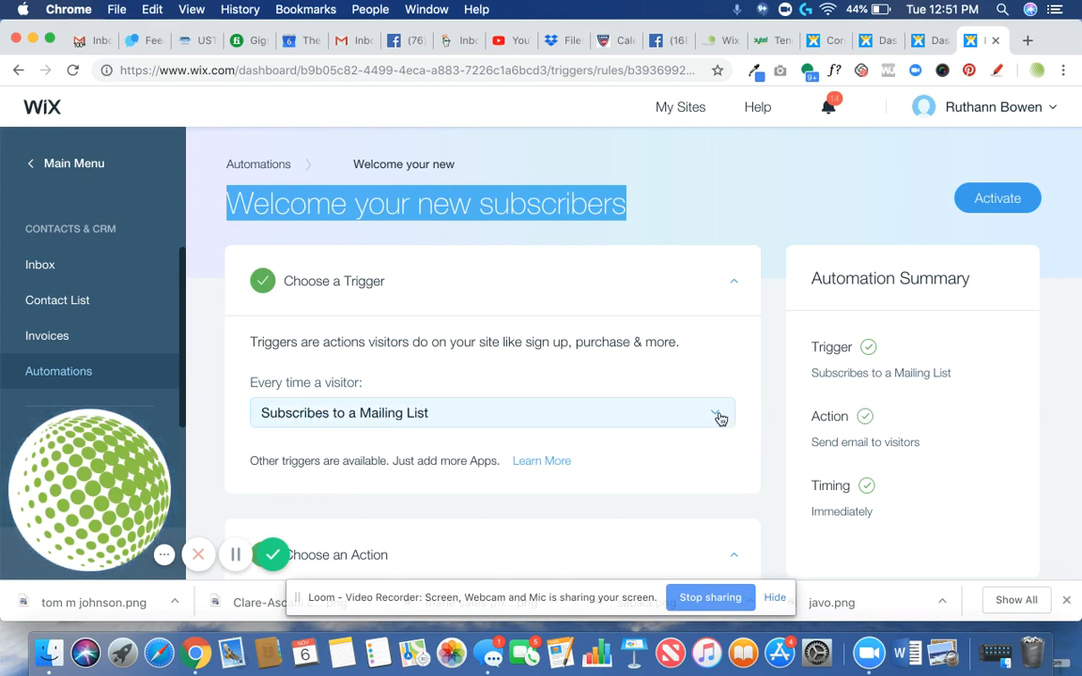
- Review the available triggers and choose "Subscribes to a Mailing List" as the automation's trigger
left_click(718, 418)
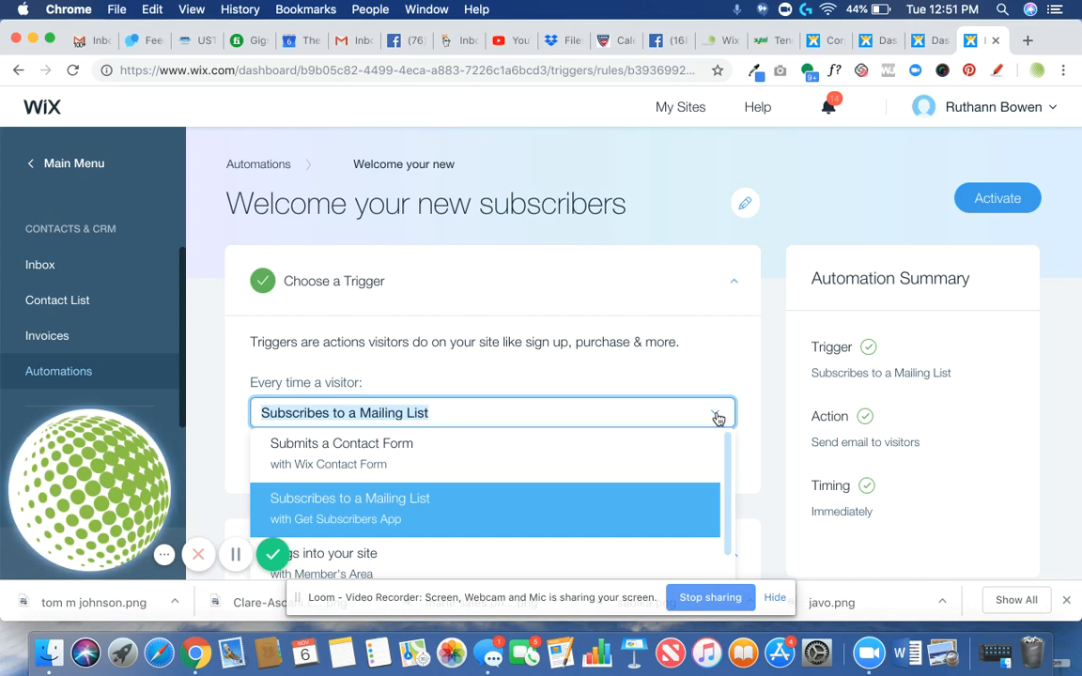
left_click(427, 512)
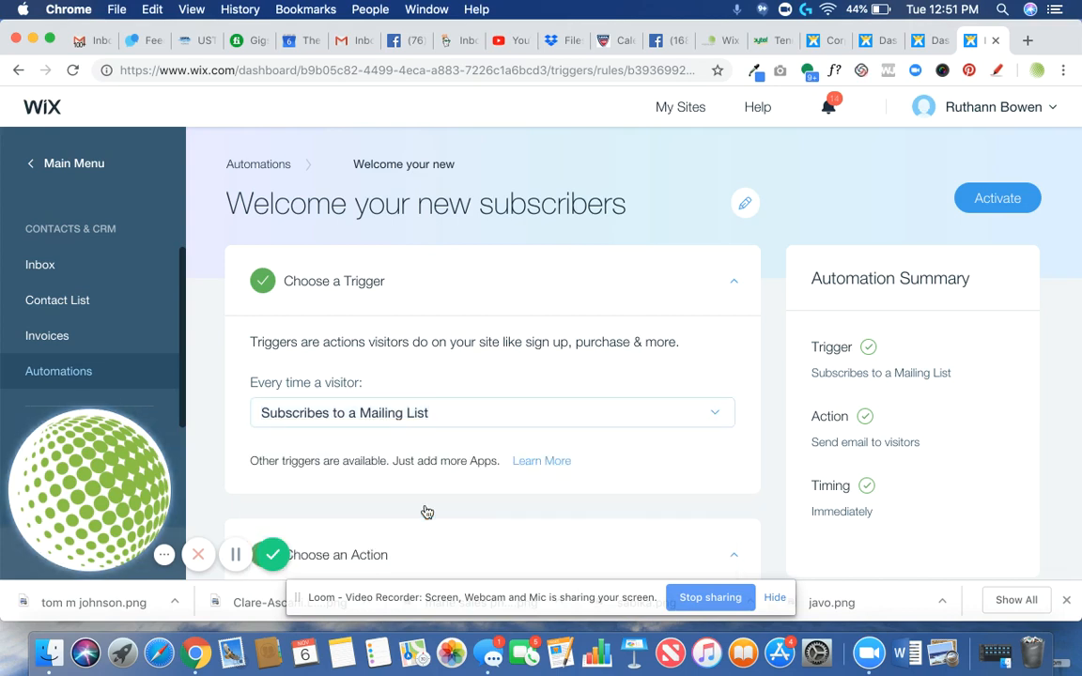
left_click(712, 420)
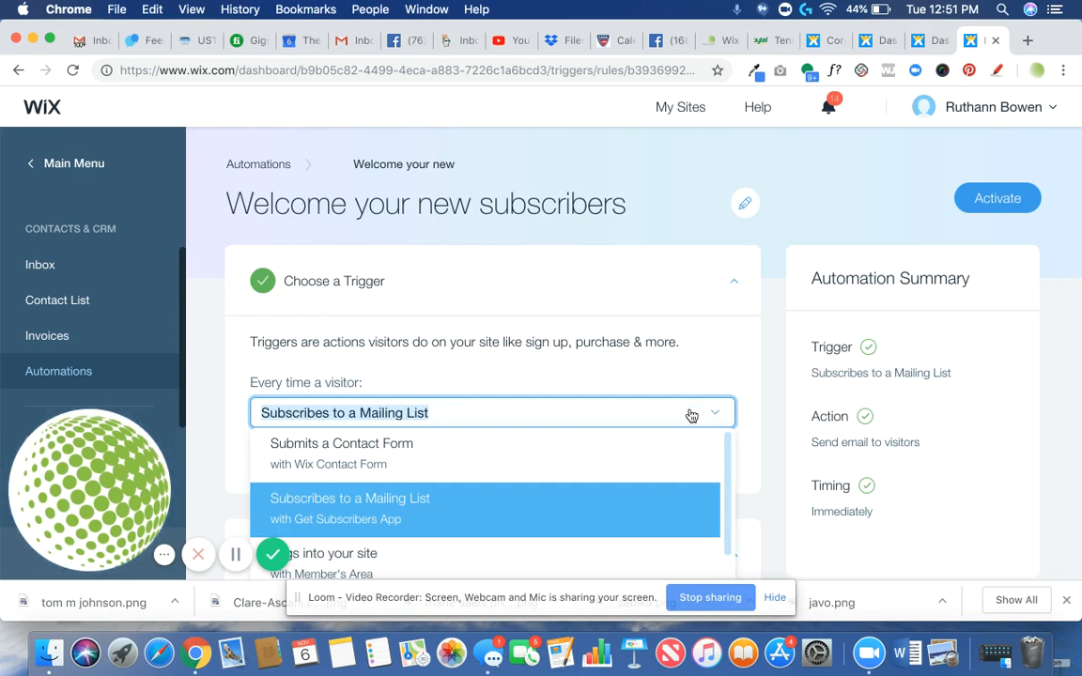
left_click(389, 419)
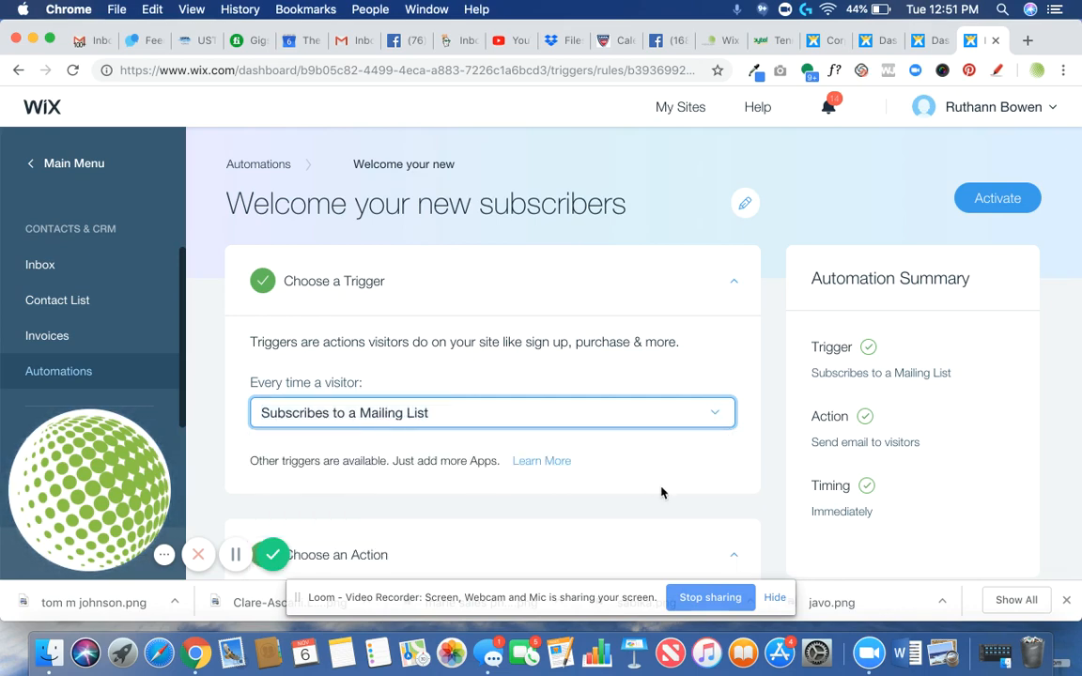
- Review the automation's "Send email to visitors" action and open its "Thank You for Subscribing!" email template for editing
scroll(663, 493, "down", 4)
scroll(662, 493, "down", 4)
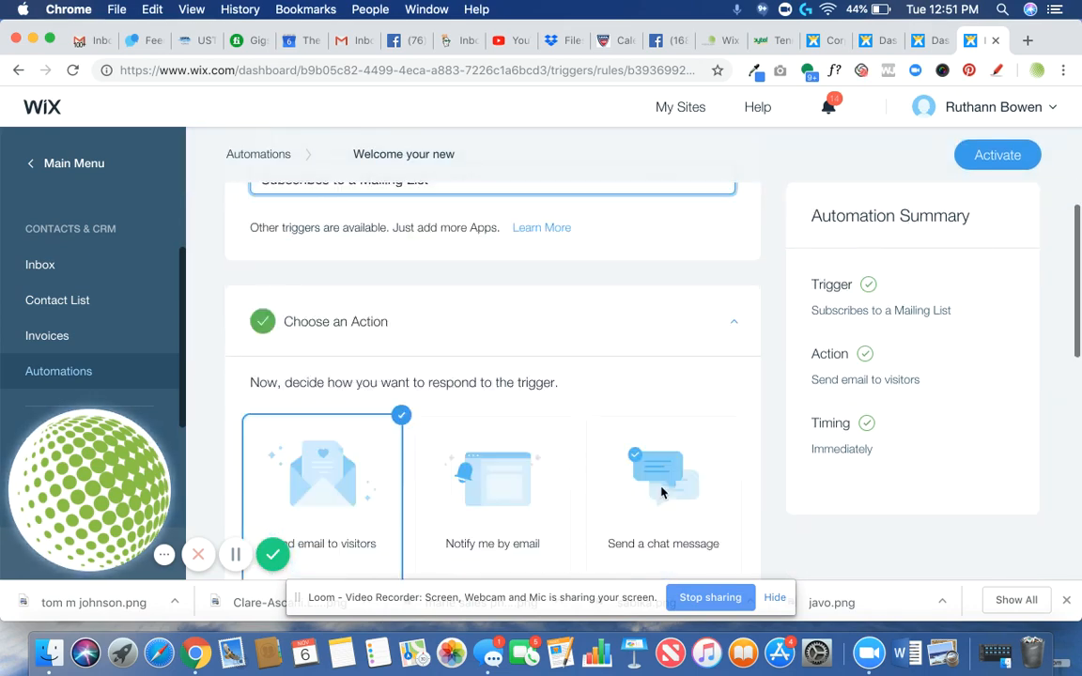
scroll(662, 493, "down", 3)
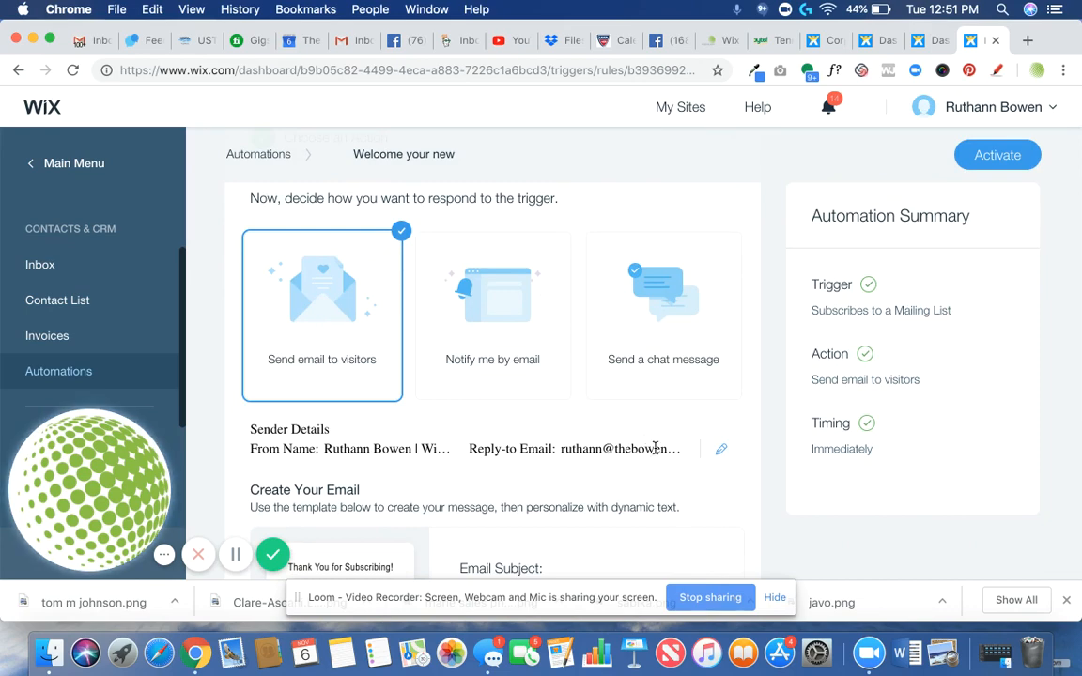
scroll(655, 448, "down", 7)
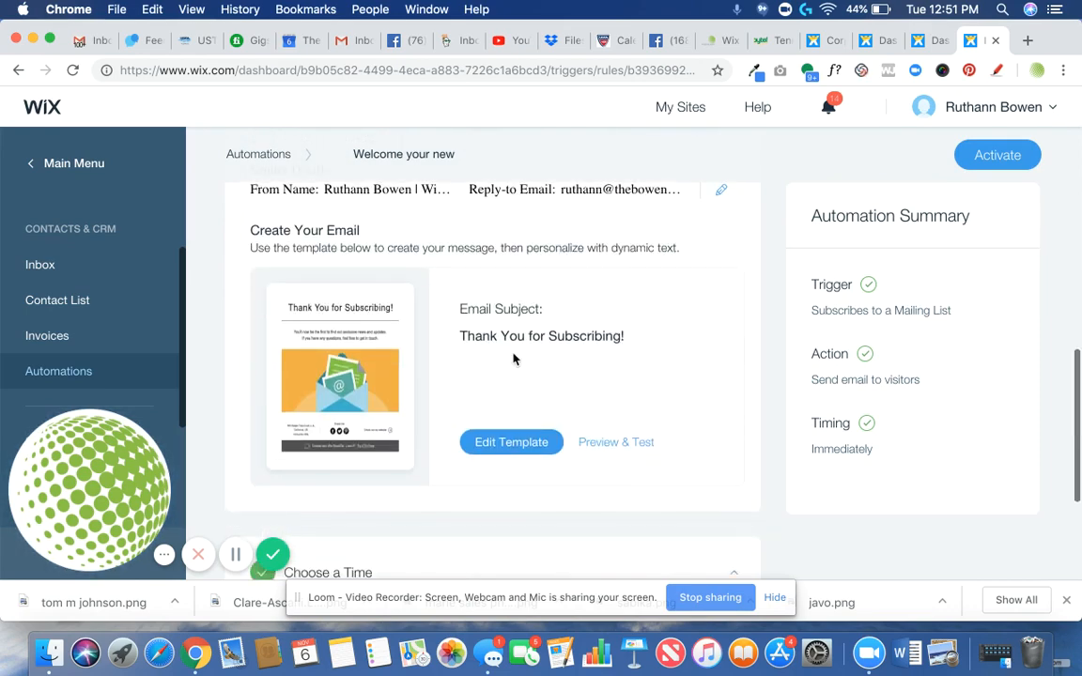
left_click(502, 448)
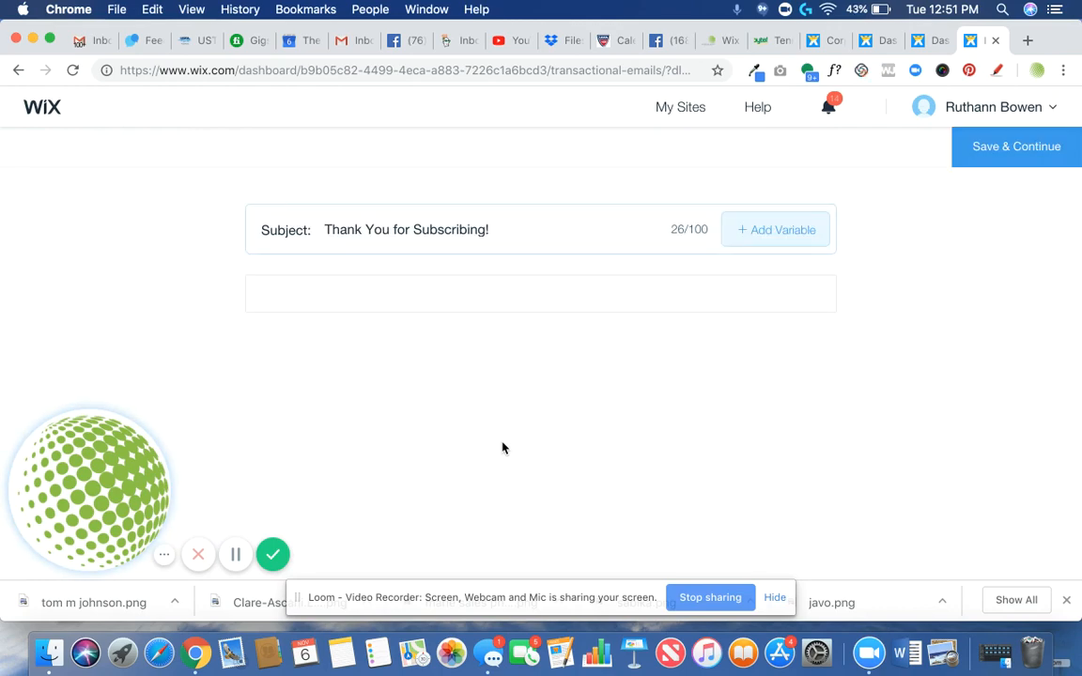
- Examine the thank-you email's subject, logo, text and image, and return to the automation's setup page
scroll(892, 441, "down", 5)
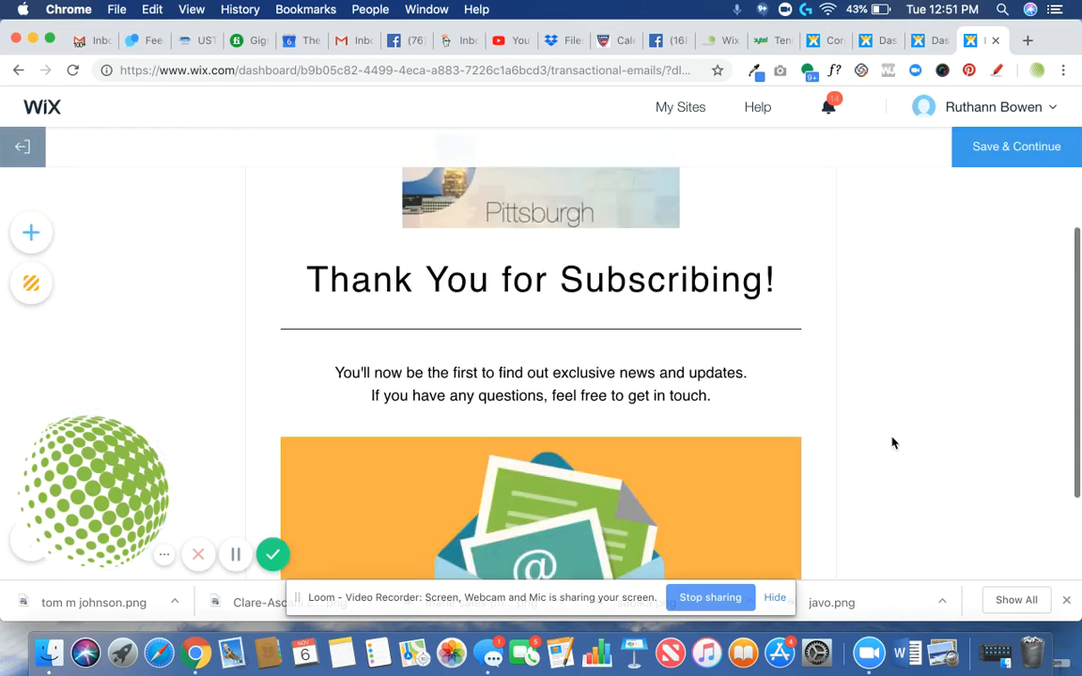
scroll(892, 442, "up", 8)
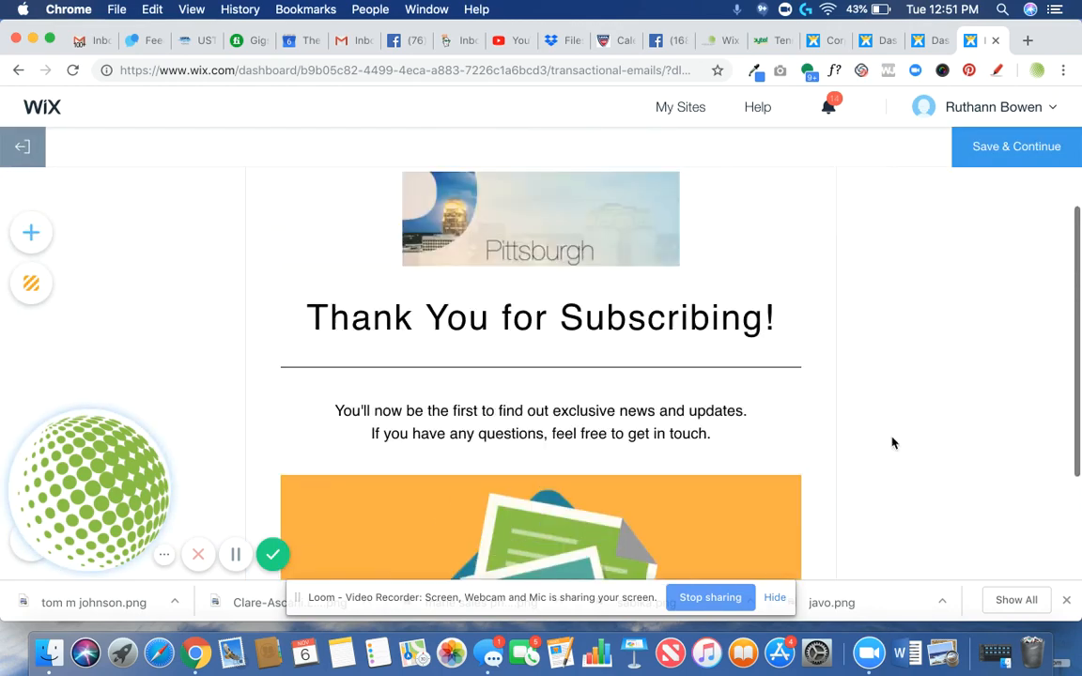
scroll(892, 442, "up", 1)
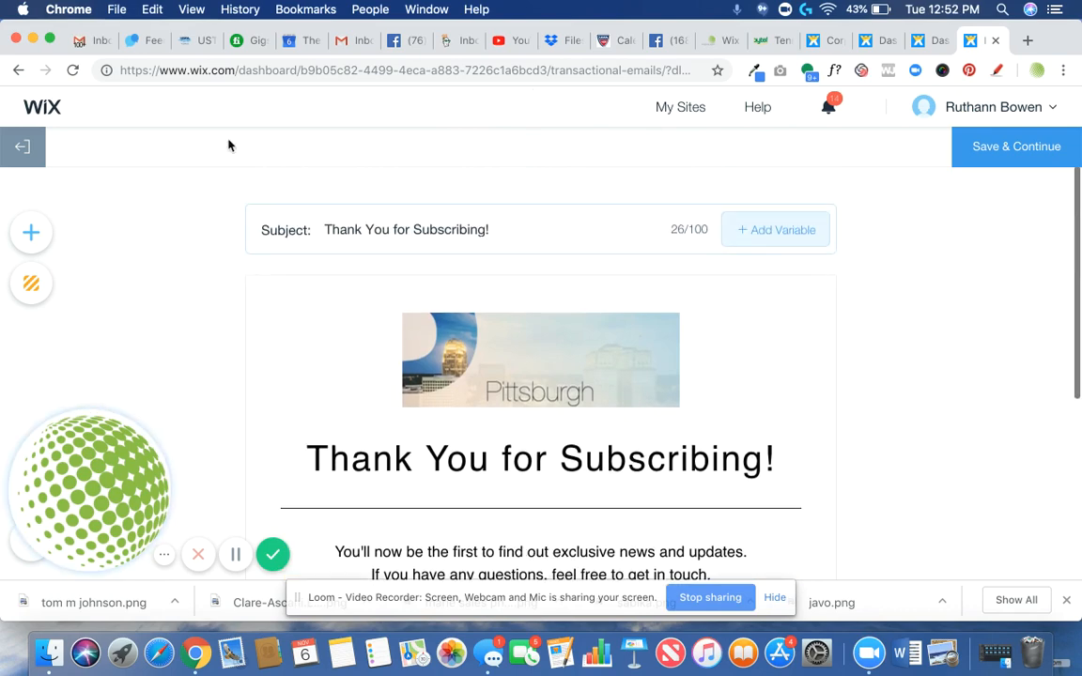
mouse_move(692, 410)
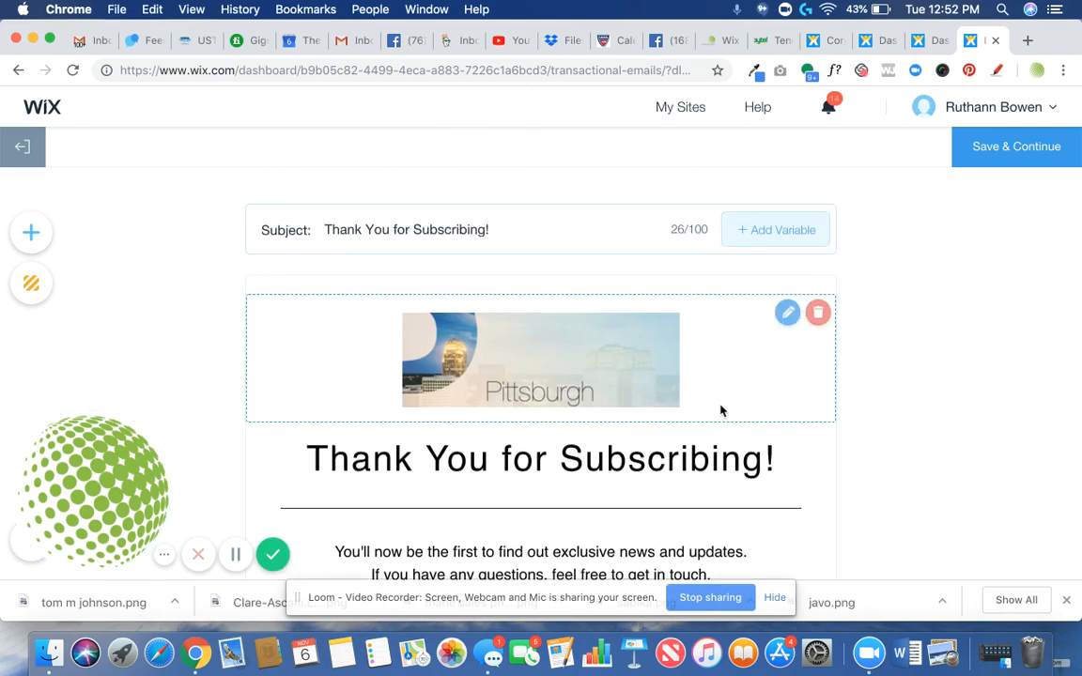
scroll(737, 435, "down", 8)
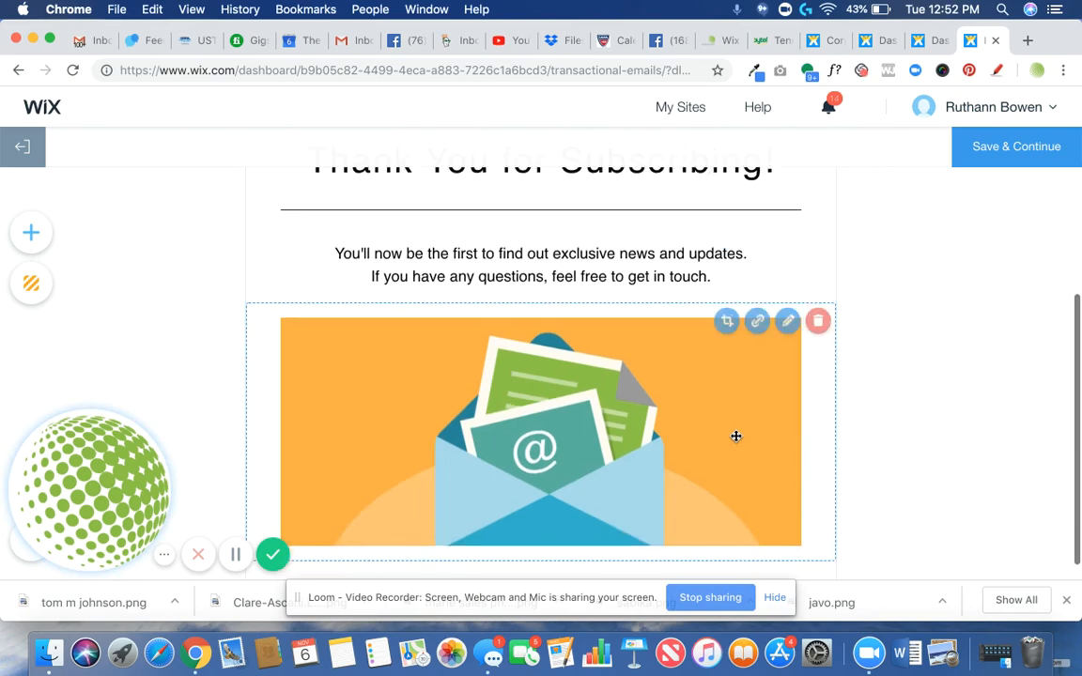
scroll(737, 436, "down", 3)
scroll(735, 437, "up", 10)
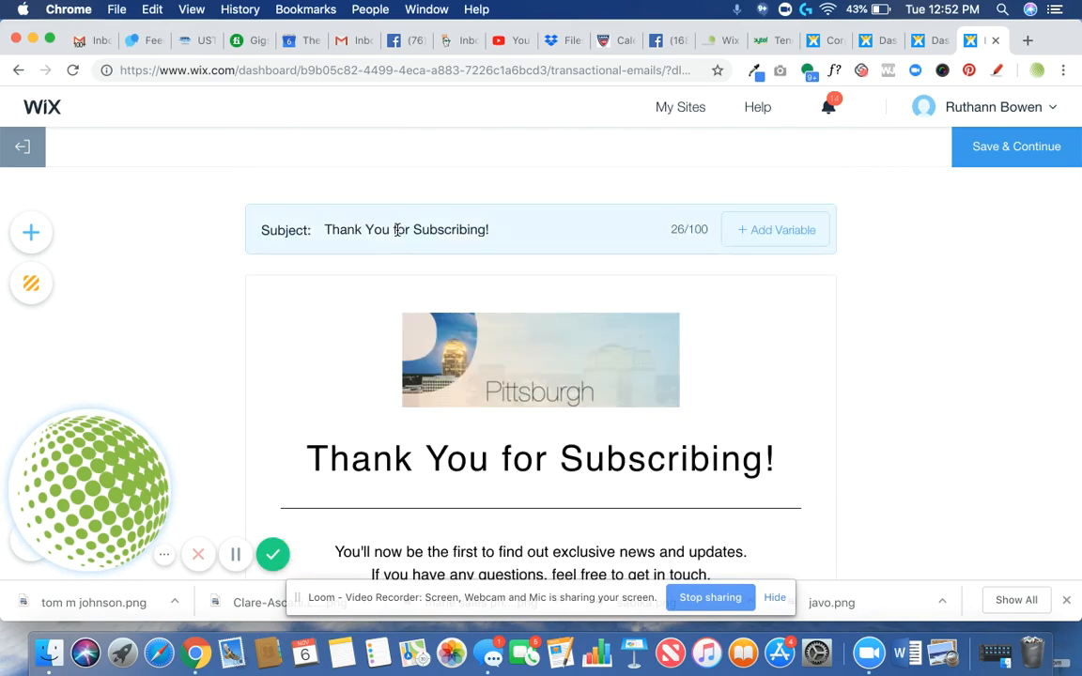
left_click(47, 147)
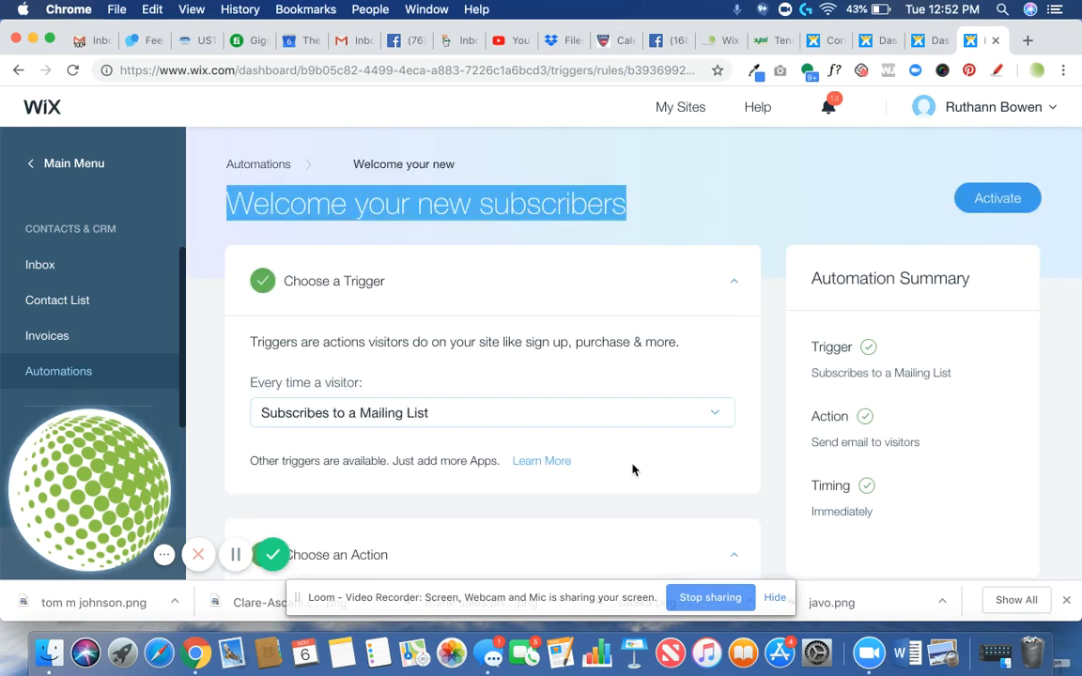
- Check when the automation sends its email and reopen the "Thank You for Subscribing!" template for editing
scroll(635, 468, "down", 10)
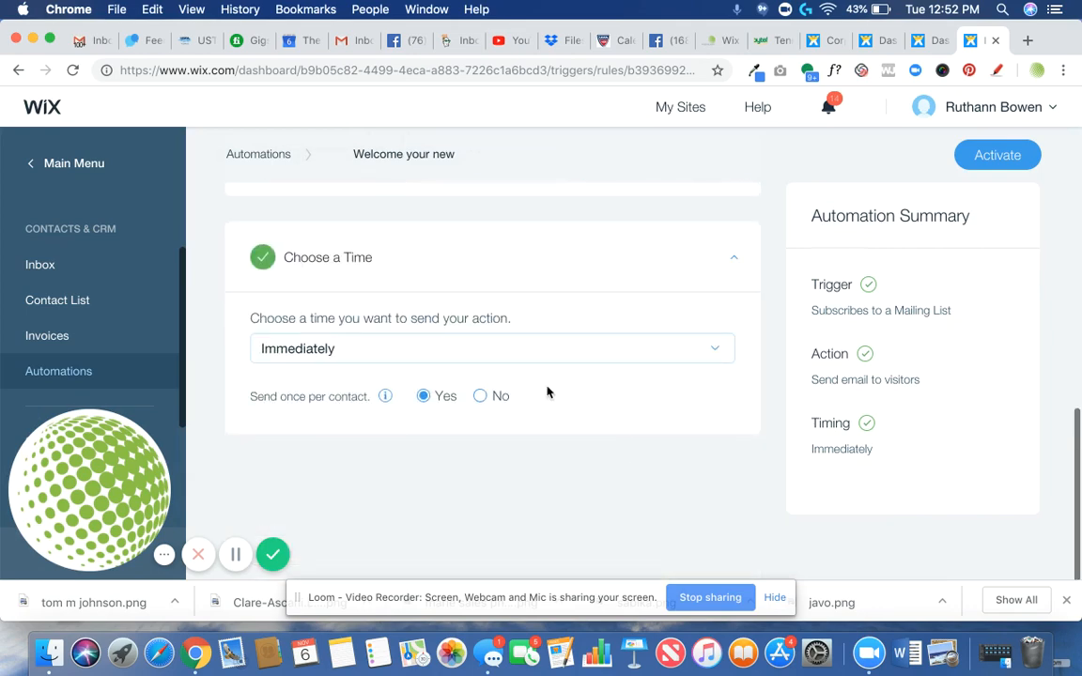
scroll(547, 387, "up", 5)
left_click(297, 300)
scroll(368, 399, "down", 5)
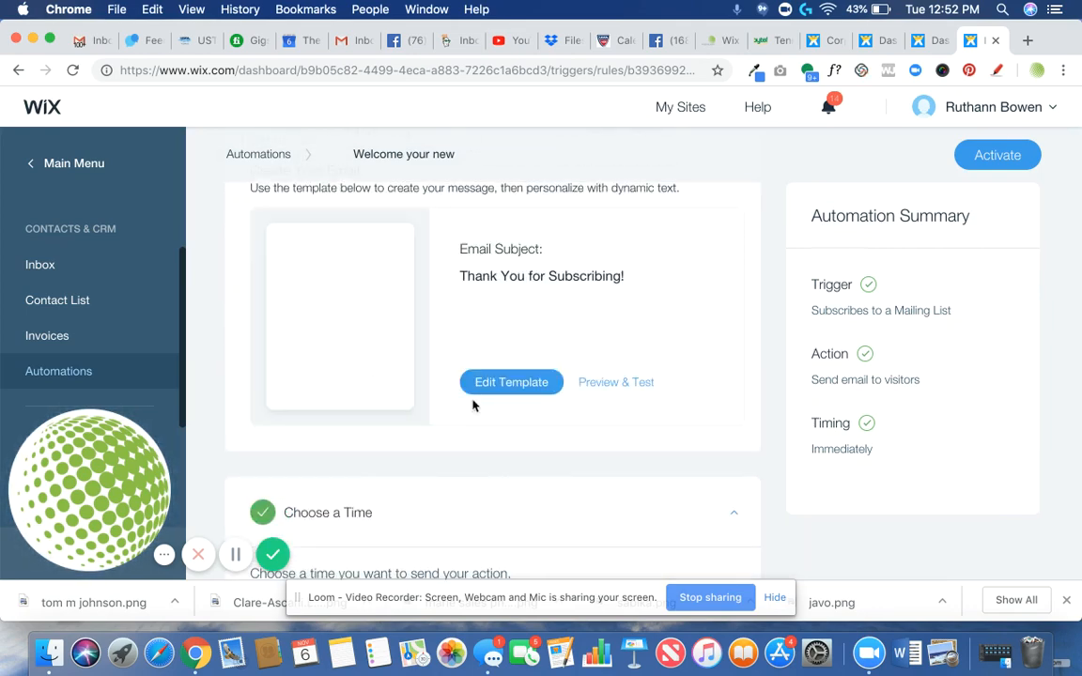
left_click(496, 386)
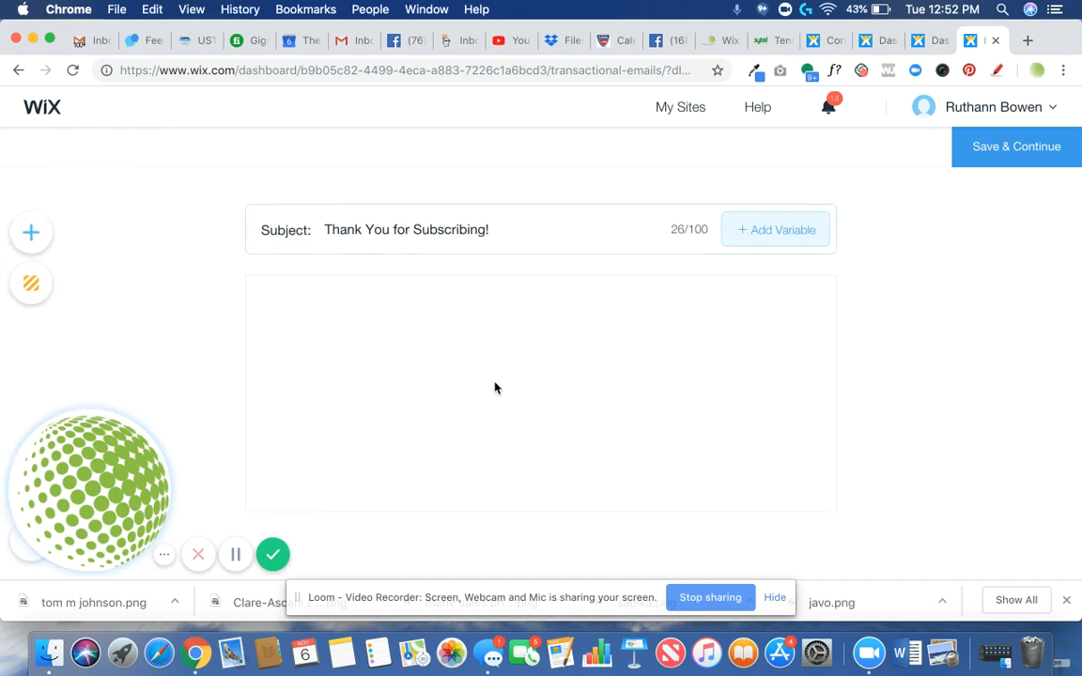
- Look through the email layout and the available elements, and insert a button below the "Thank You for Subscribing!" heading
scroll(762, 460, "down", 5)
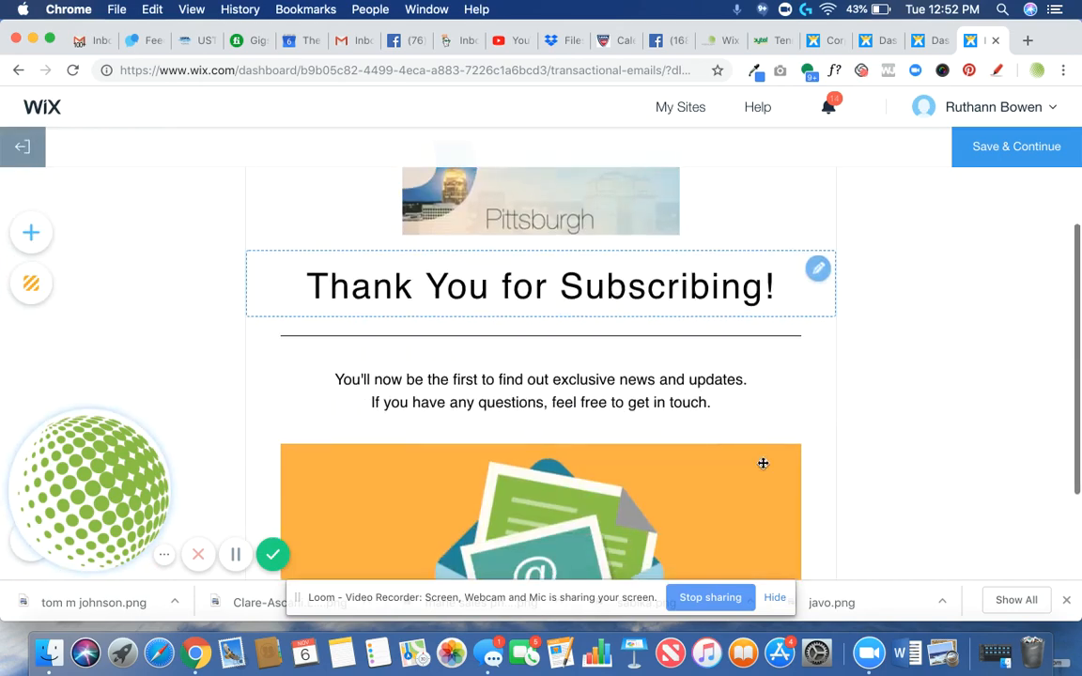
scroll(762, 463, "down", 1)
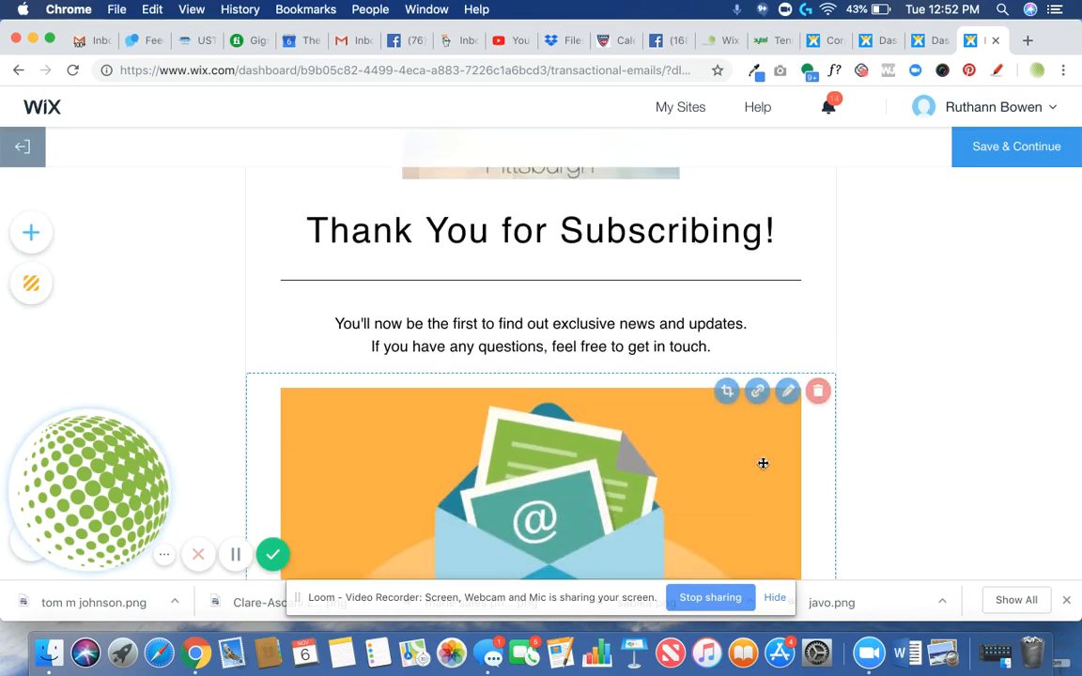
scroll(763, 463, "down", 3)
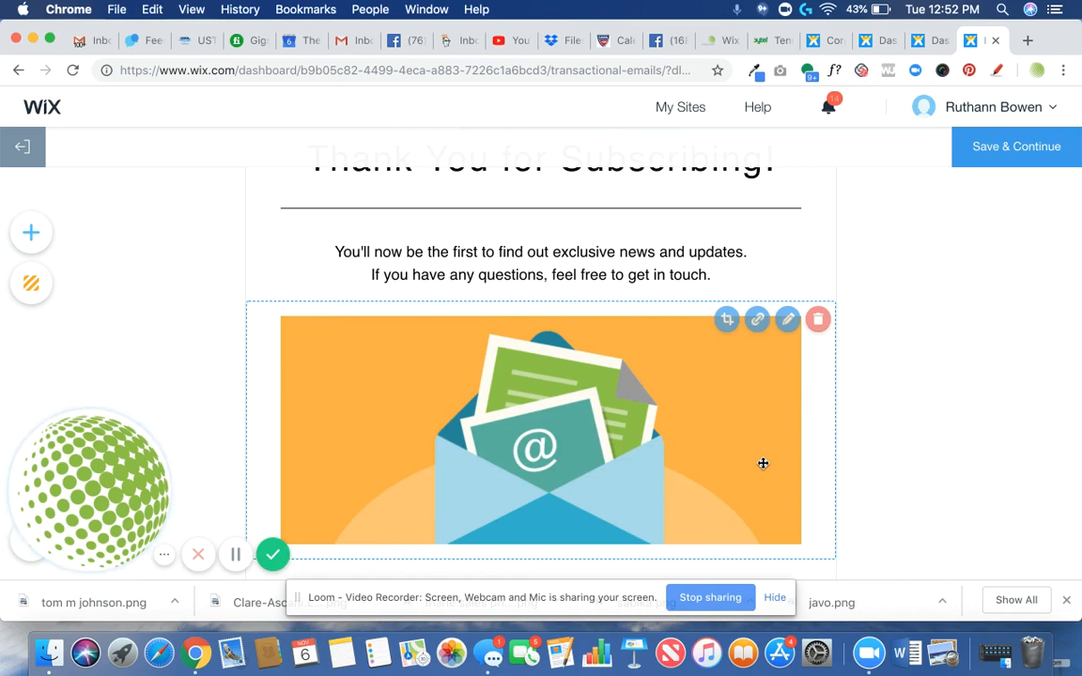
scroll(763, 464, "up", 1)
scroll(763, 463, "down", 3)
scroll(762, 463, "up", 5)
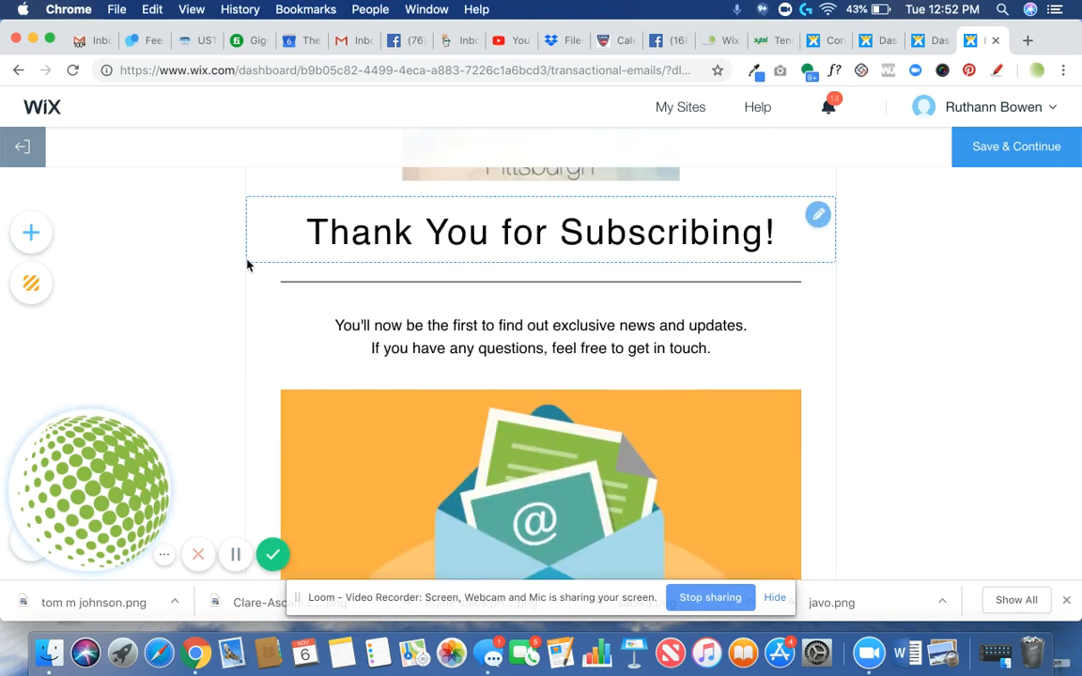
left_click(31, 233)
scroll(164, 338, "down", 5)
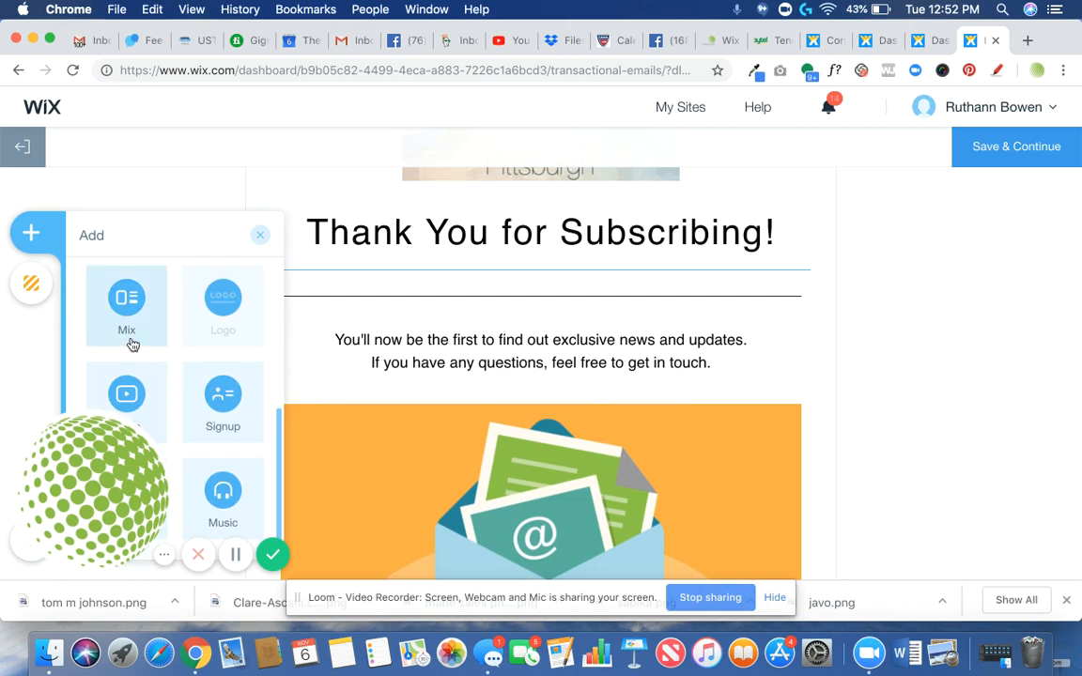
scroll(147, 410, "up", 5)
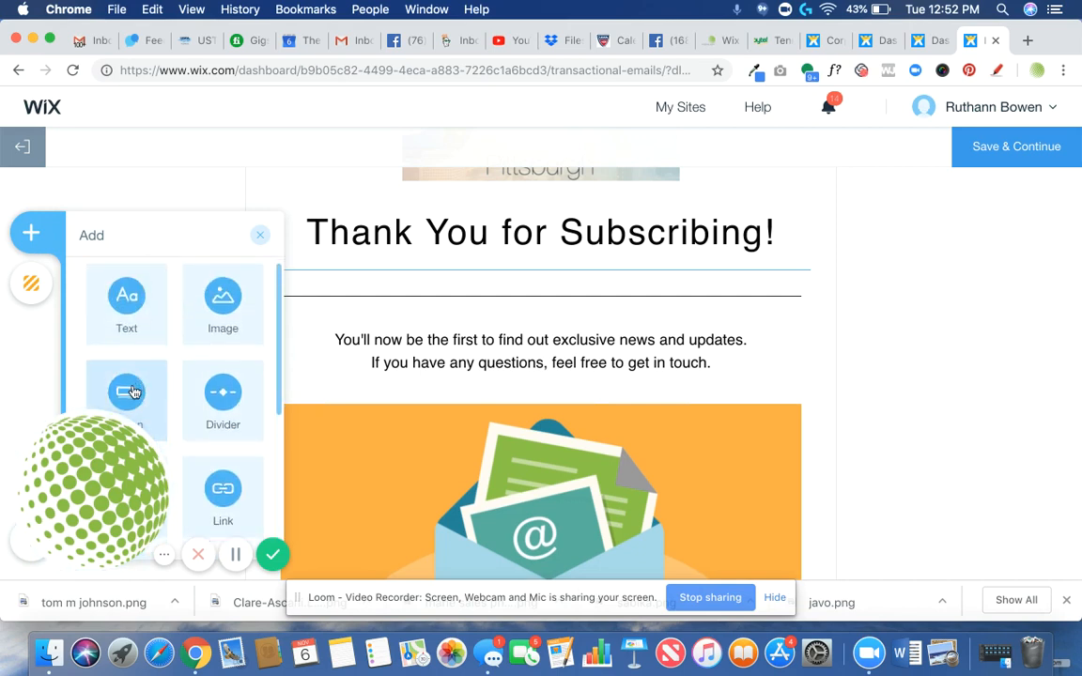
scroll(133, 392, "down", 2)
left_click(133, 285)
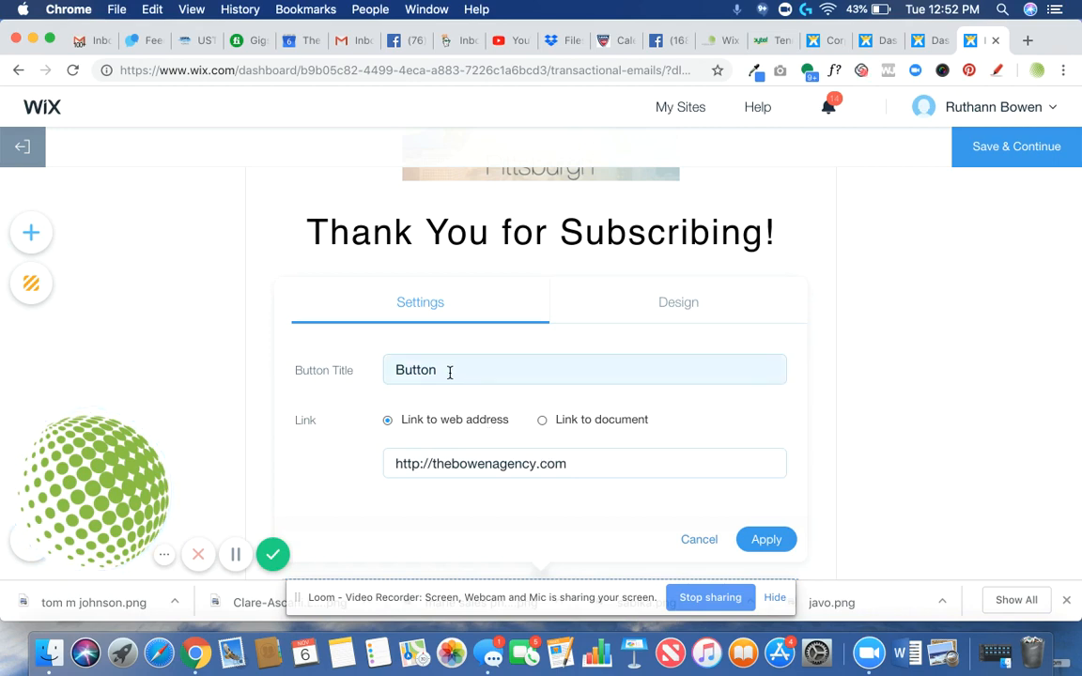
- Set the new button's title to "Get Your Free PDF Download" and apply it
left_click(450, 372)
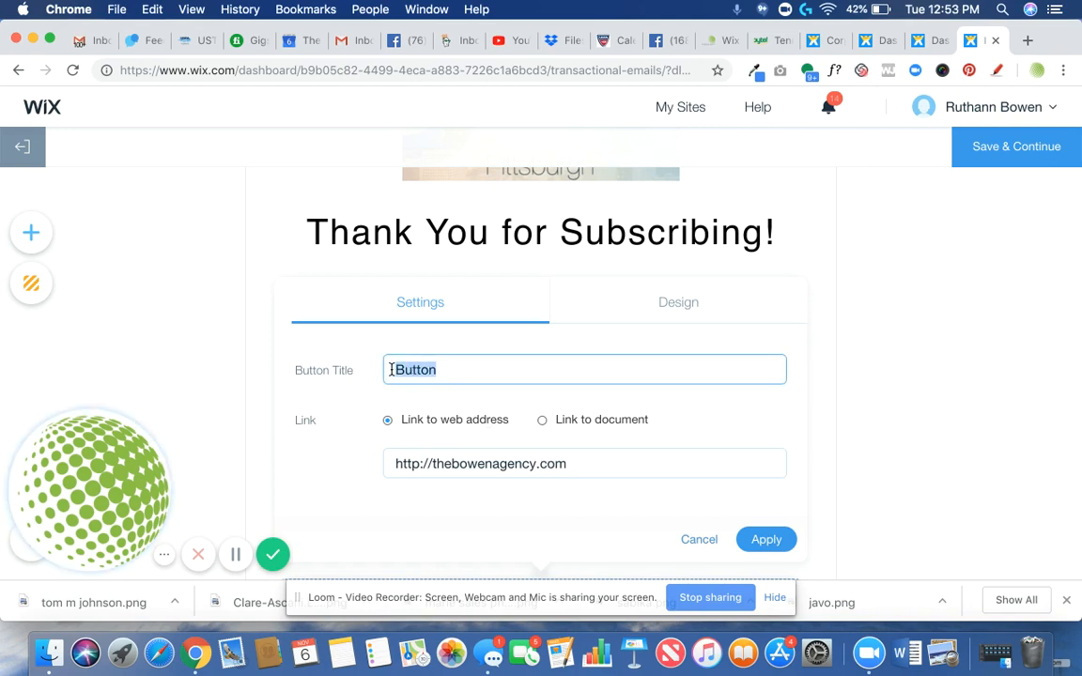
type("Get Your Free ")
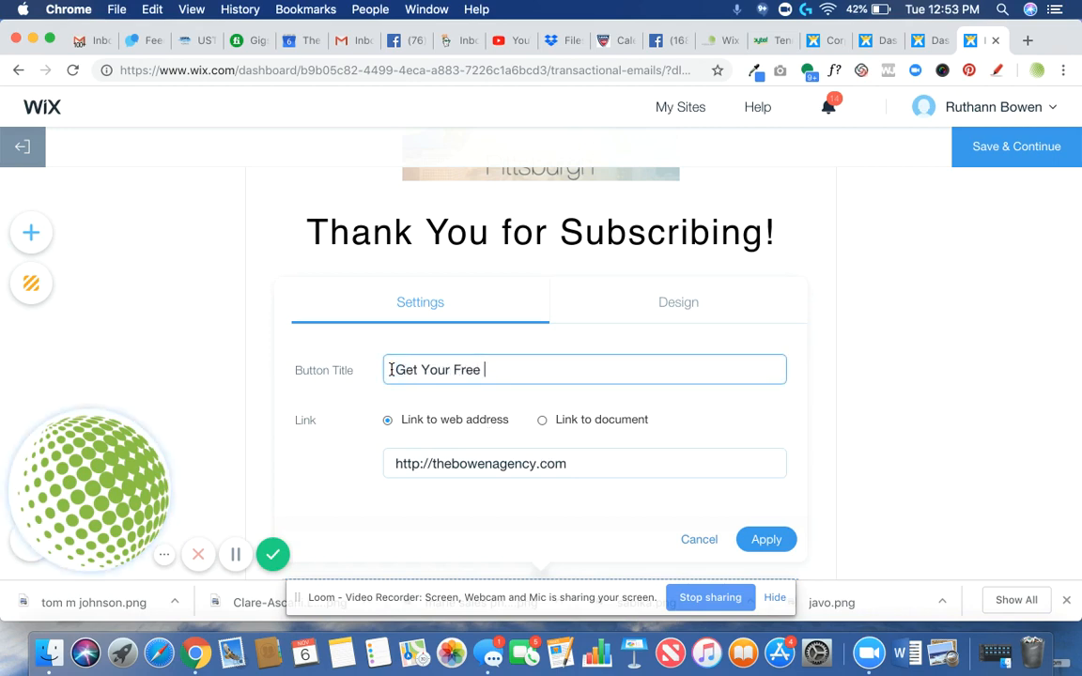
type("PDF Download")
left_click(764, 538)
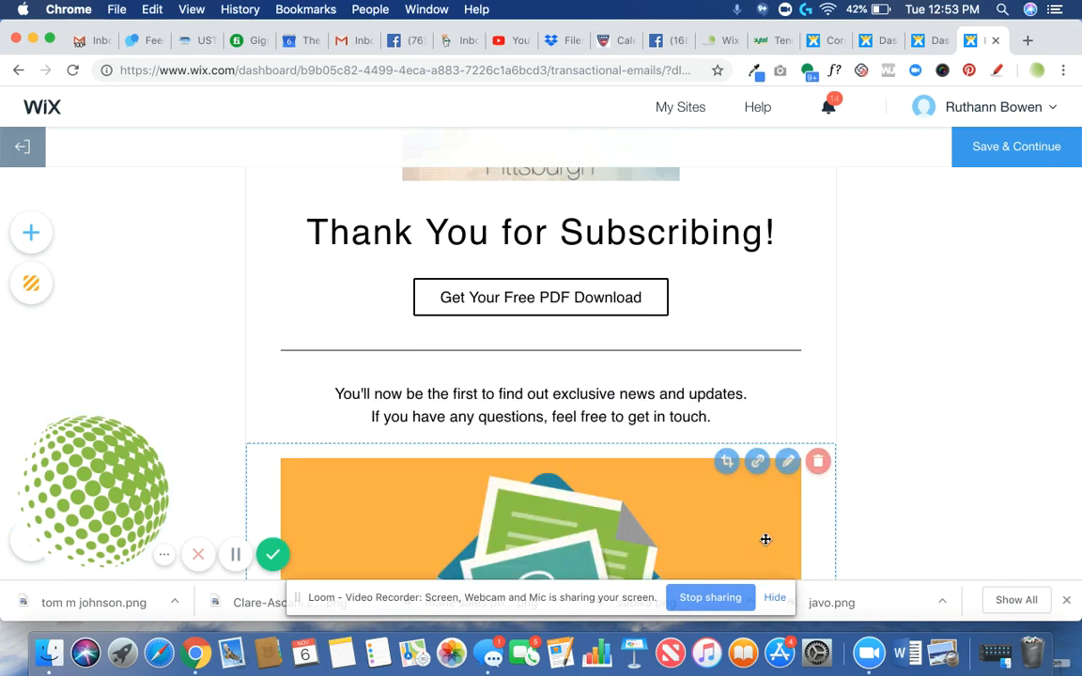
- Link the "Get Your Free PDF Download" button to the document Mailing_2.pdf and apply the setting
left_click(553, 297)
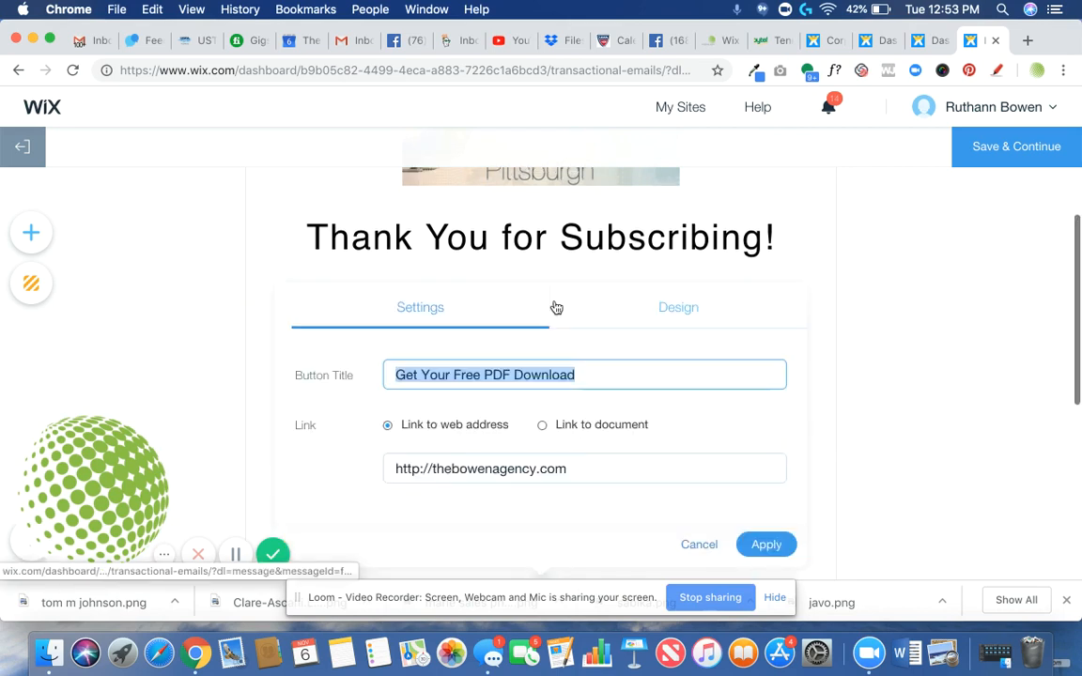
left_click(589, 377)
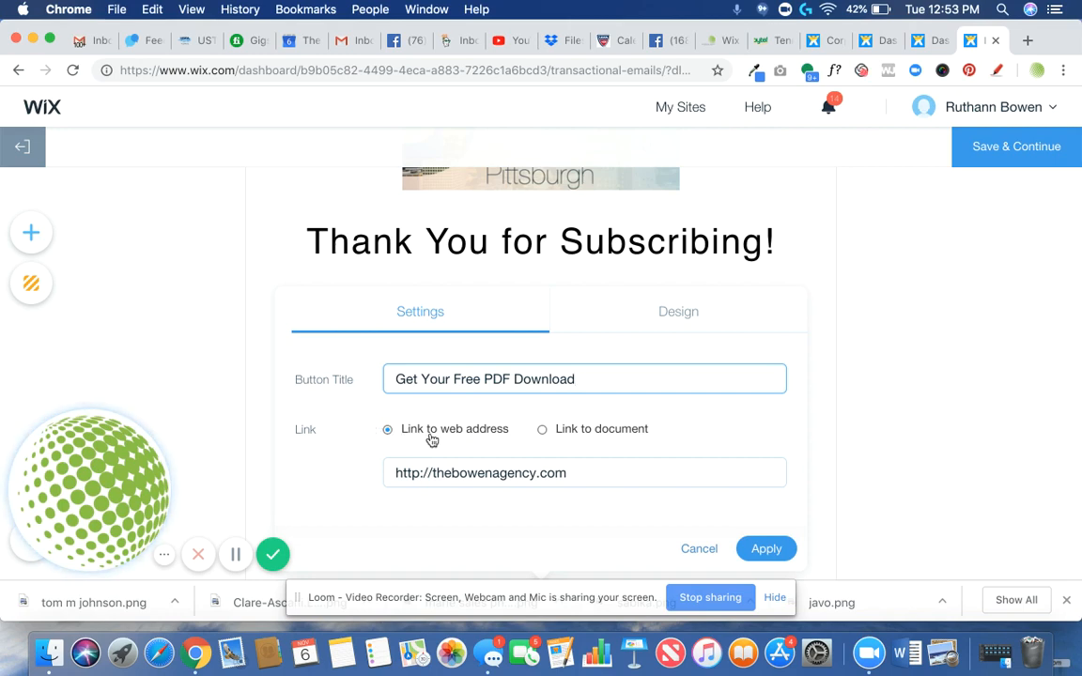
left_click(544, 430)
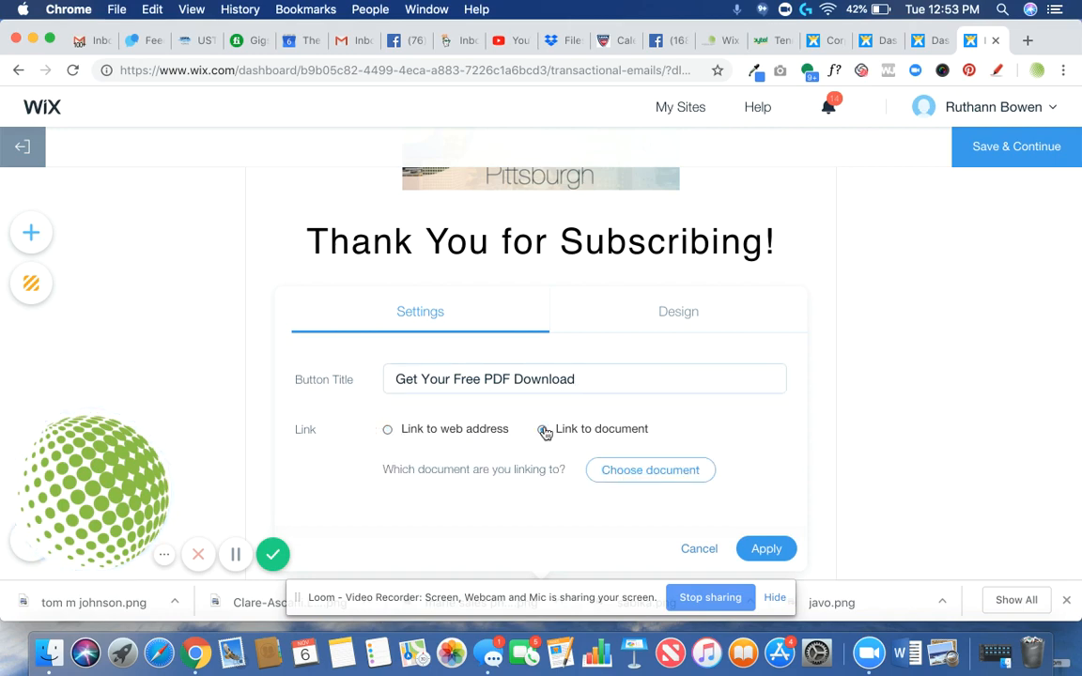
left_click(646, 474)
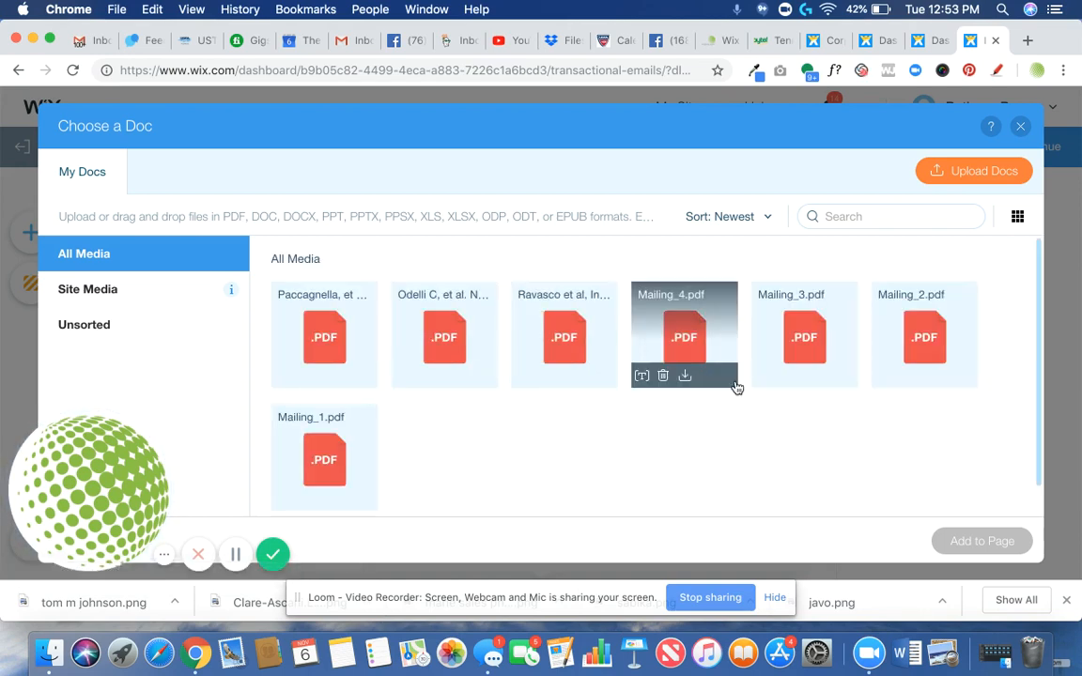
left_click(922, 339)
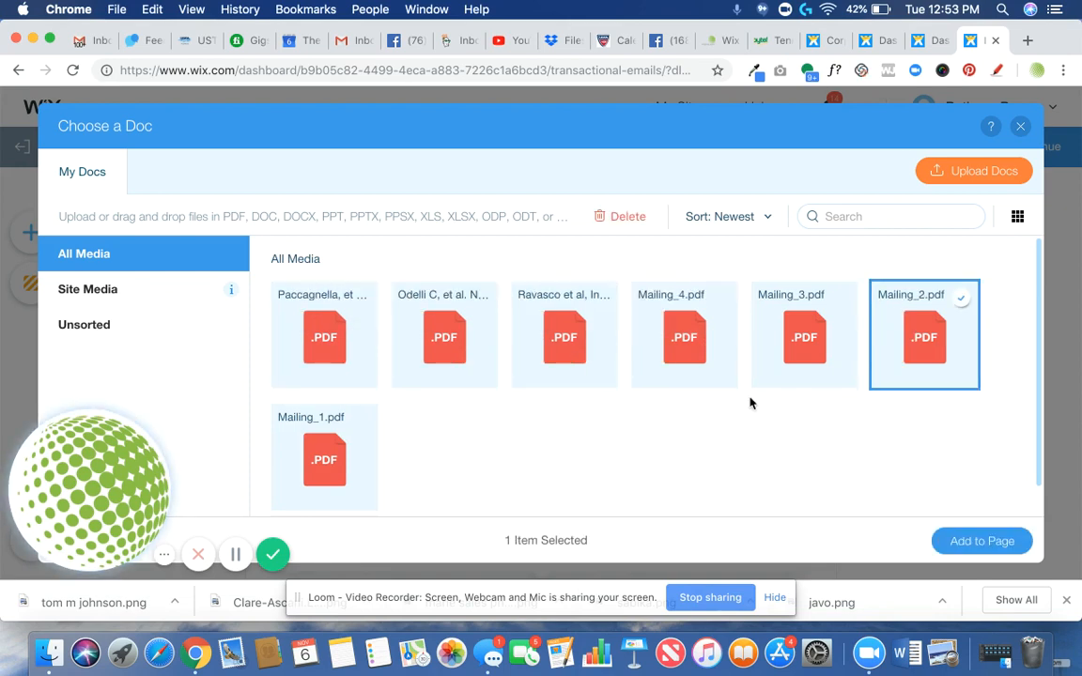
left_click(966, 541)
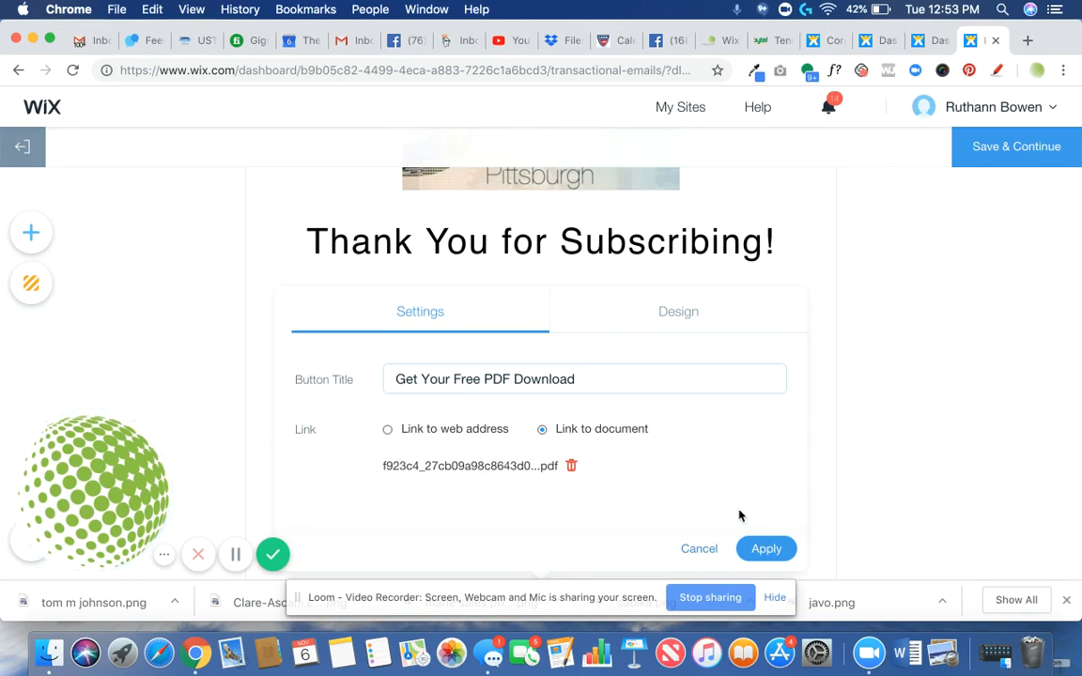
left_click(766, 551)
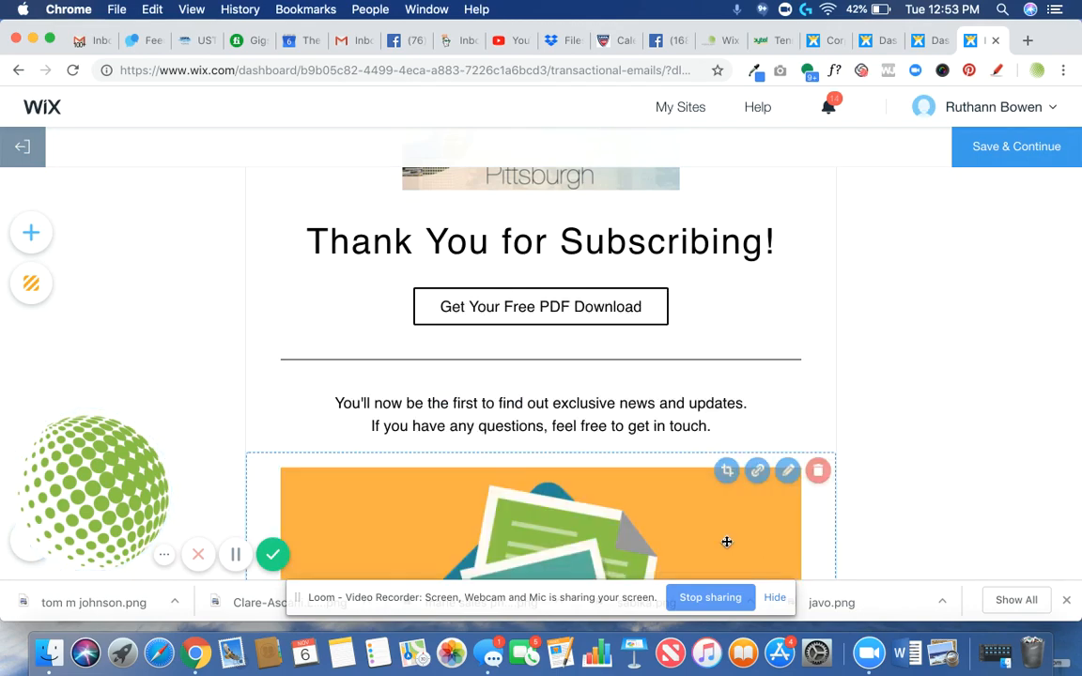
- Check the email with its download button, and exit the template editor to the automation's setup page
scroll(642, 480, "up", 5)
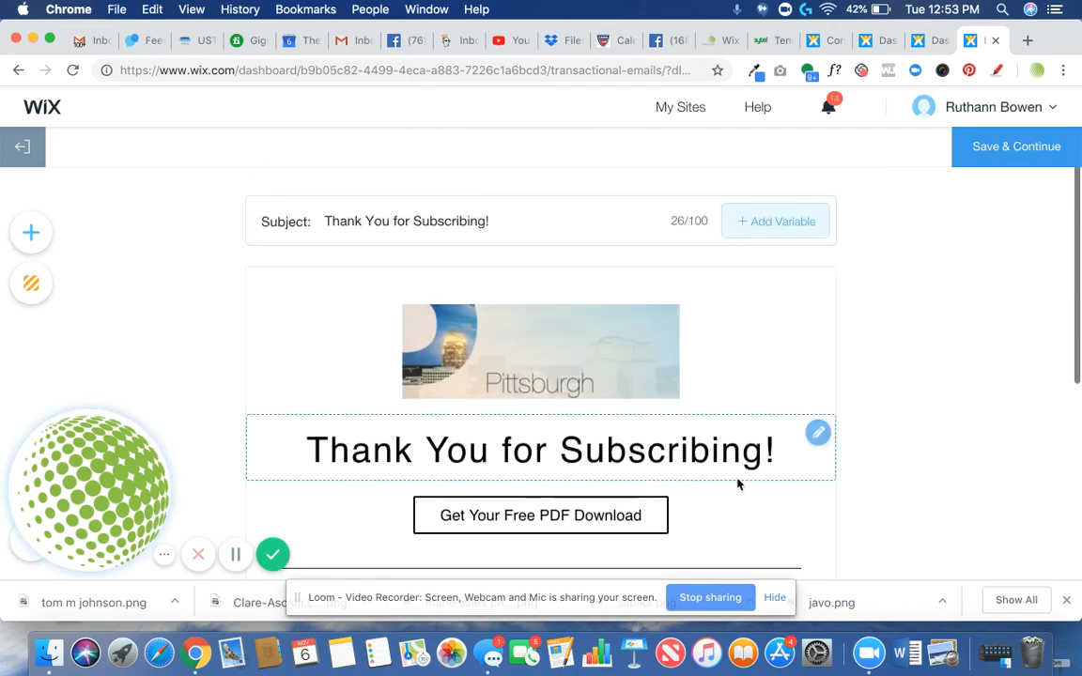
scroll(741, 482, "down", 3)
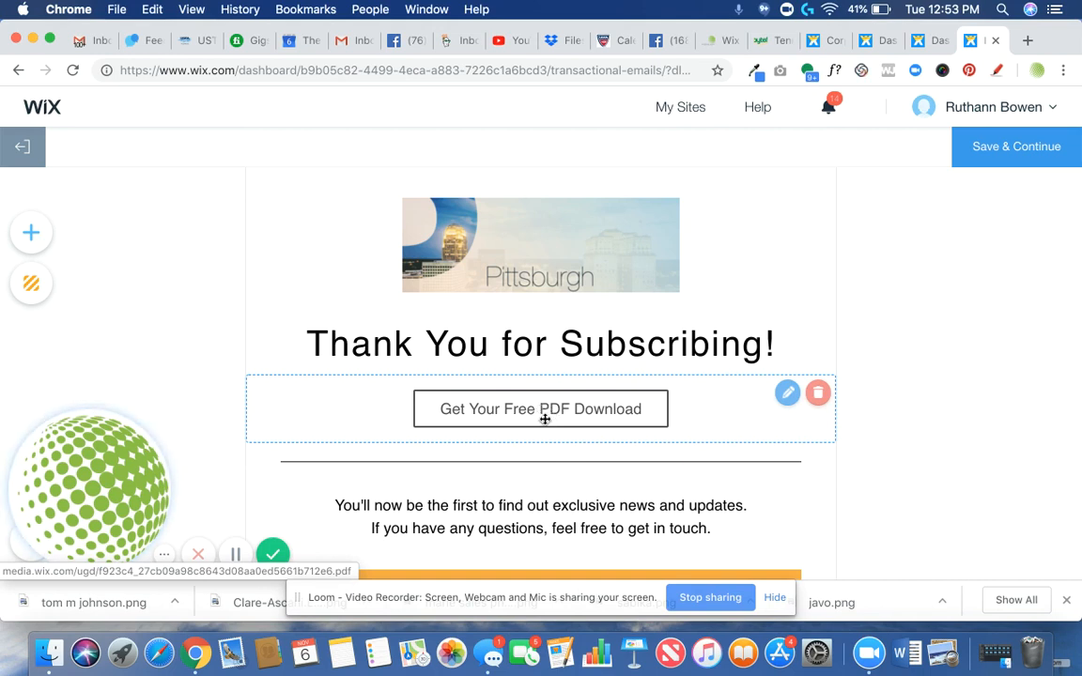
left_click(28, 148)
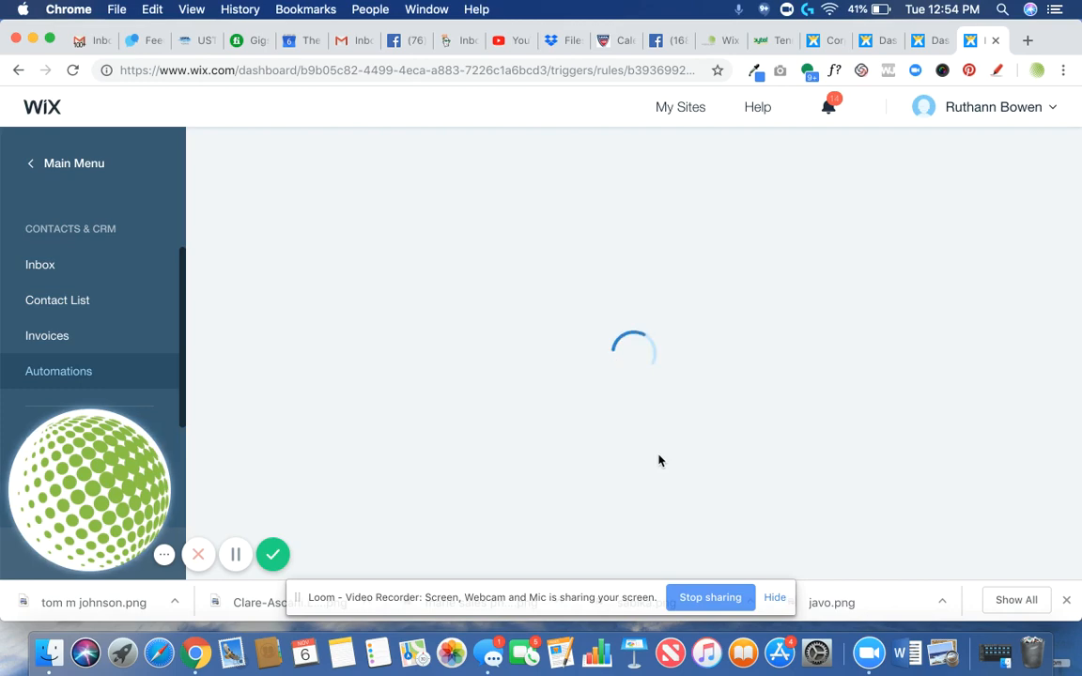
scroll(659, 460, "down", 3)
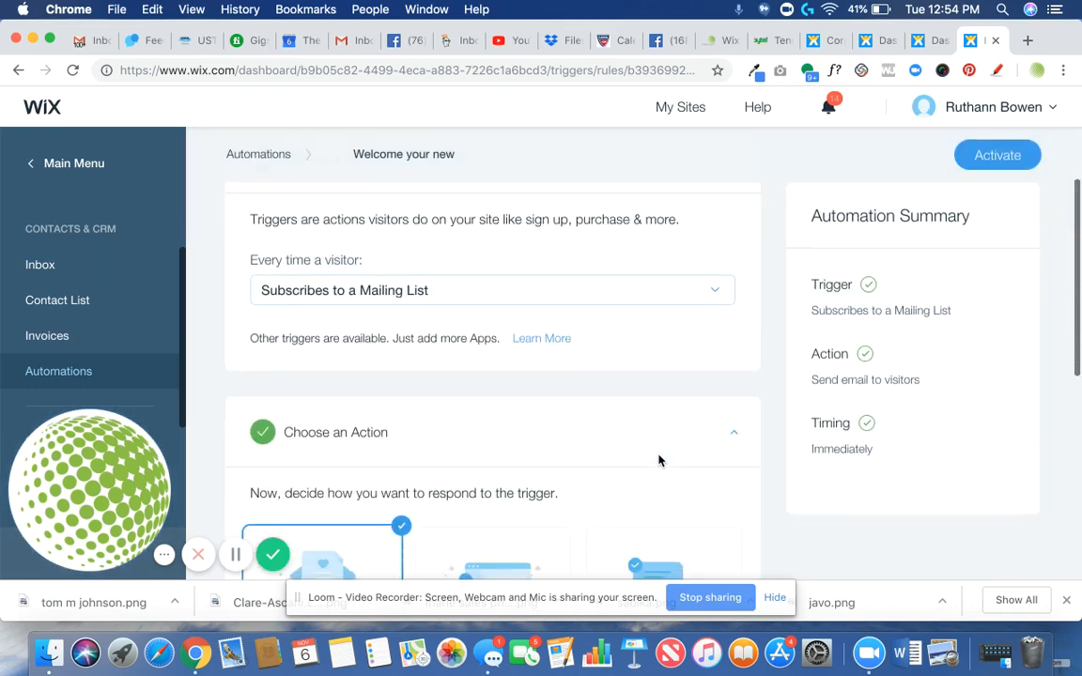
- Try the custom time and After 7 days options for sending the welcome email, and set the timing back to Immediately
scroll(760, 429, "down", 2)
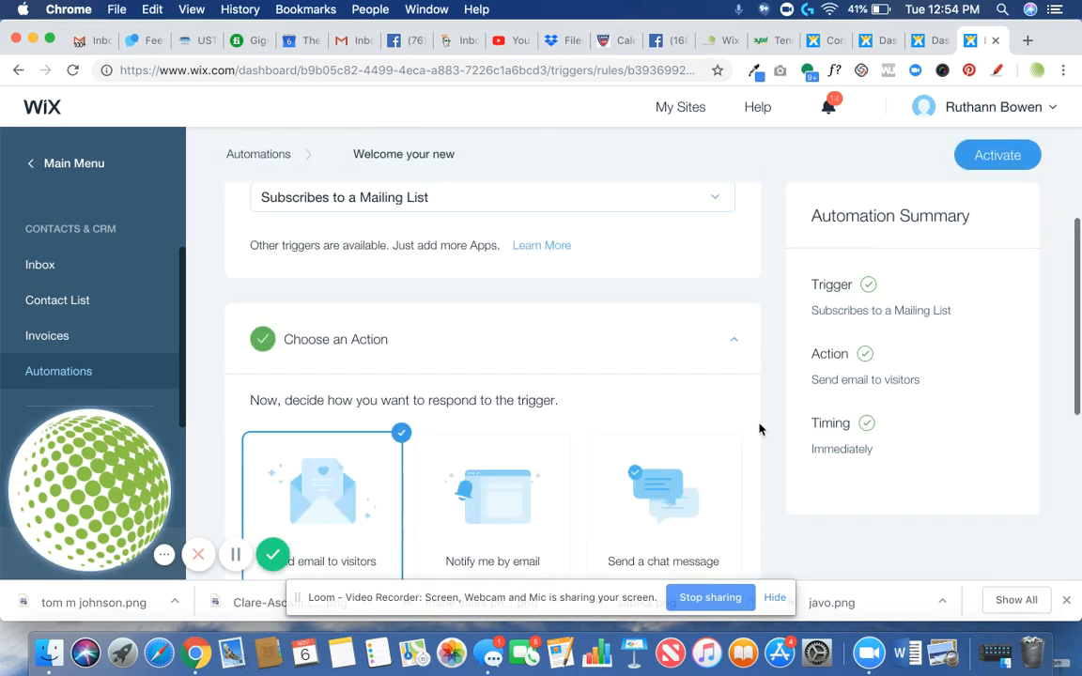
scroll(760, 430, "down", 2)
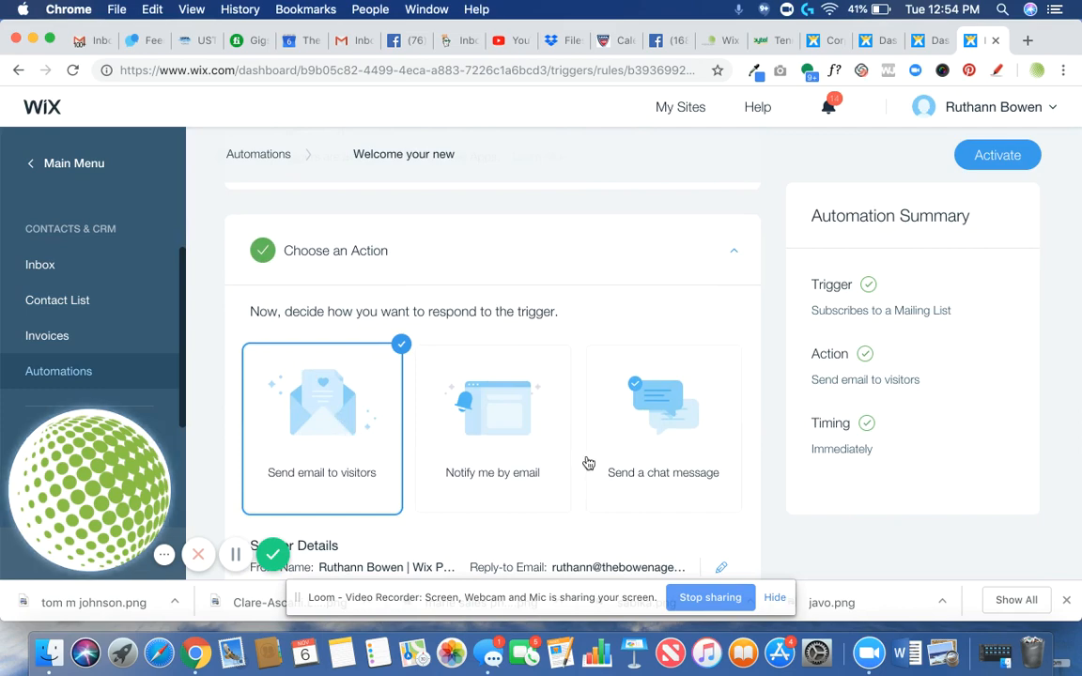
scroll(587, 464, "down", 4)
scroll(612, 443, "down", 3)
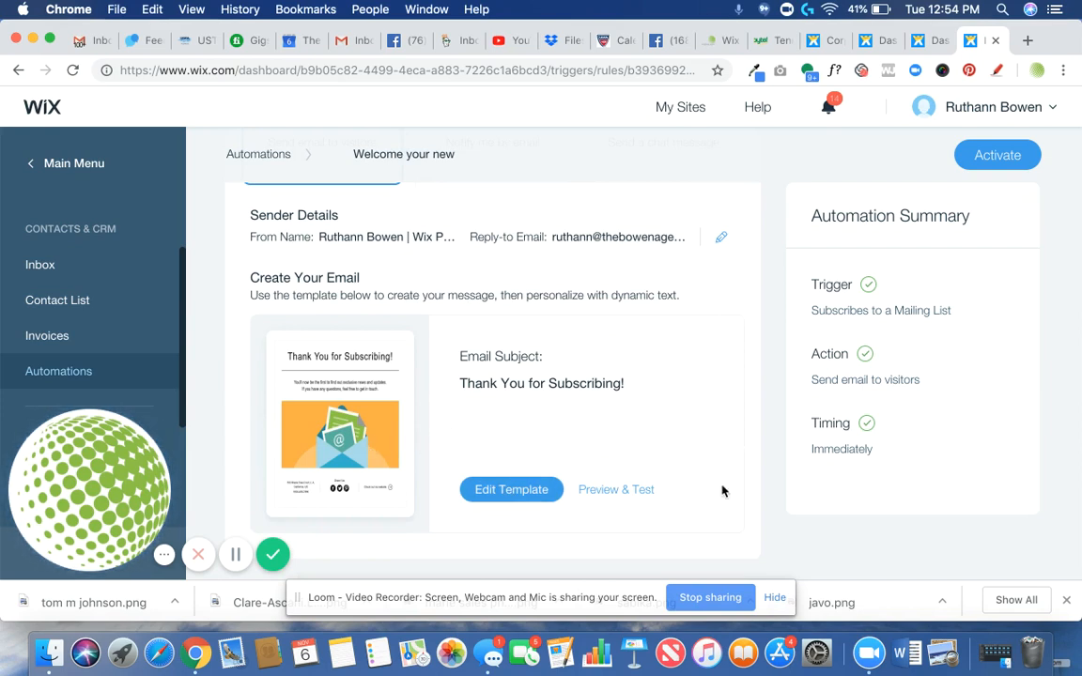
scroll(722, 490, "down", 6)
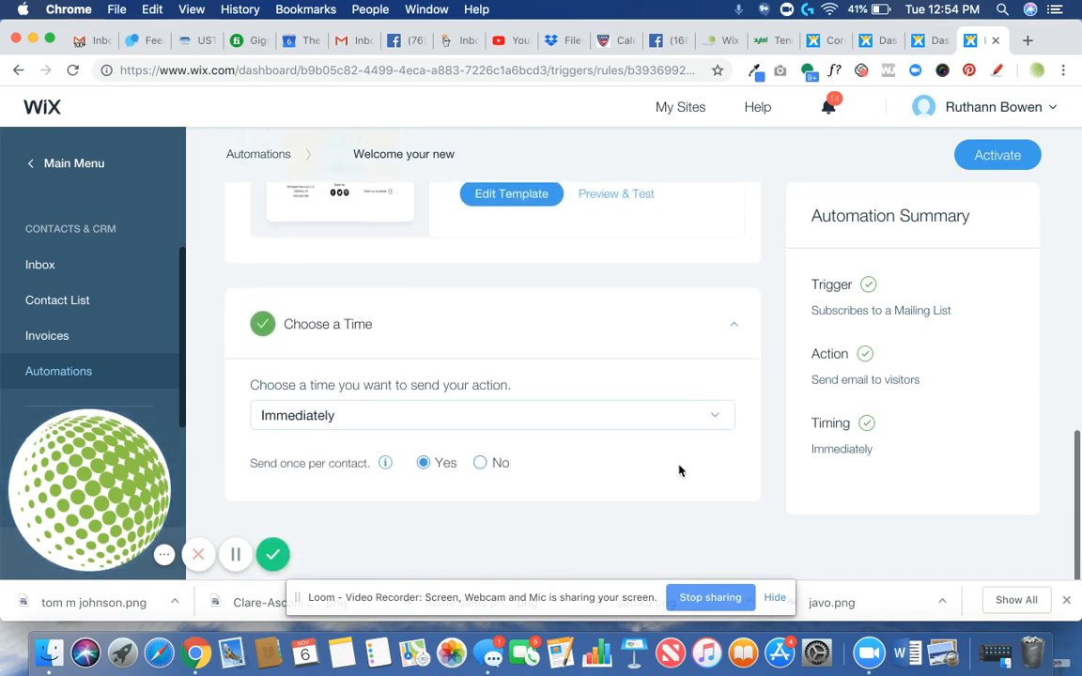
left_click(712, 420)
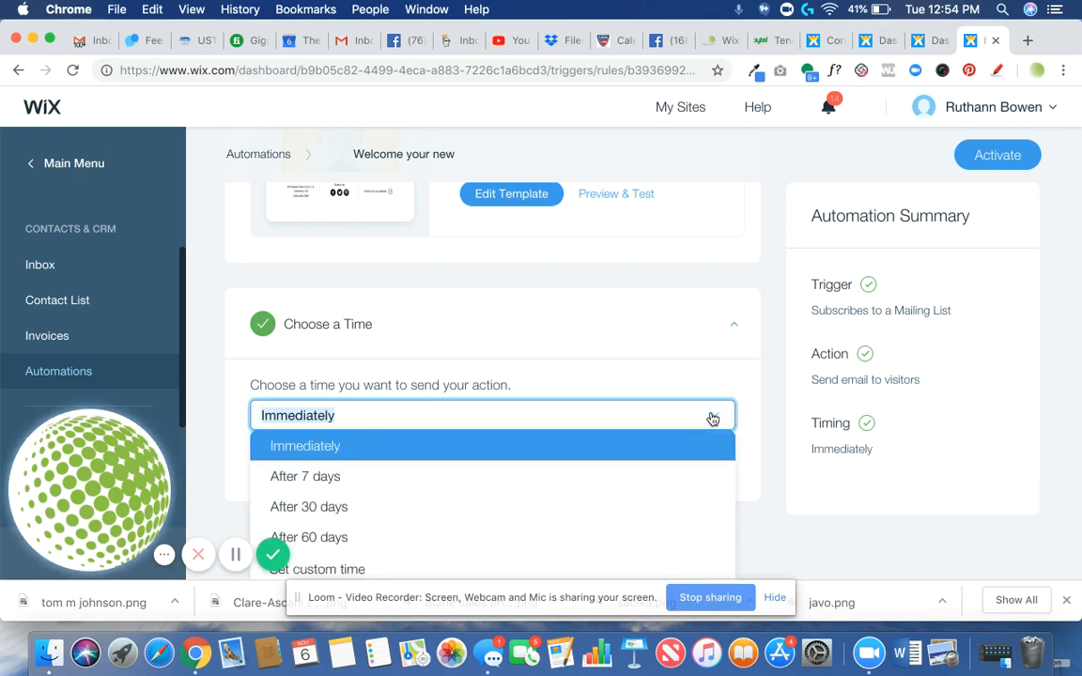
scroll(711, 418, "down", 2)
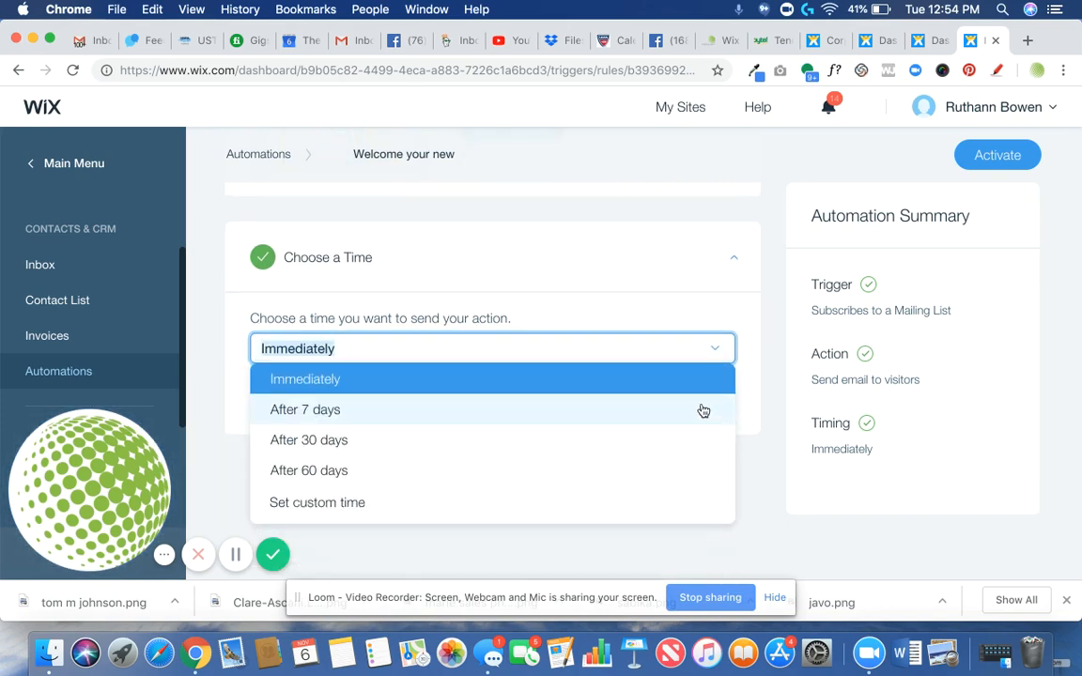
left_click(331, 505)
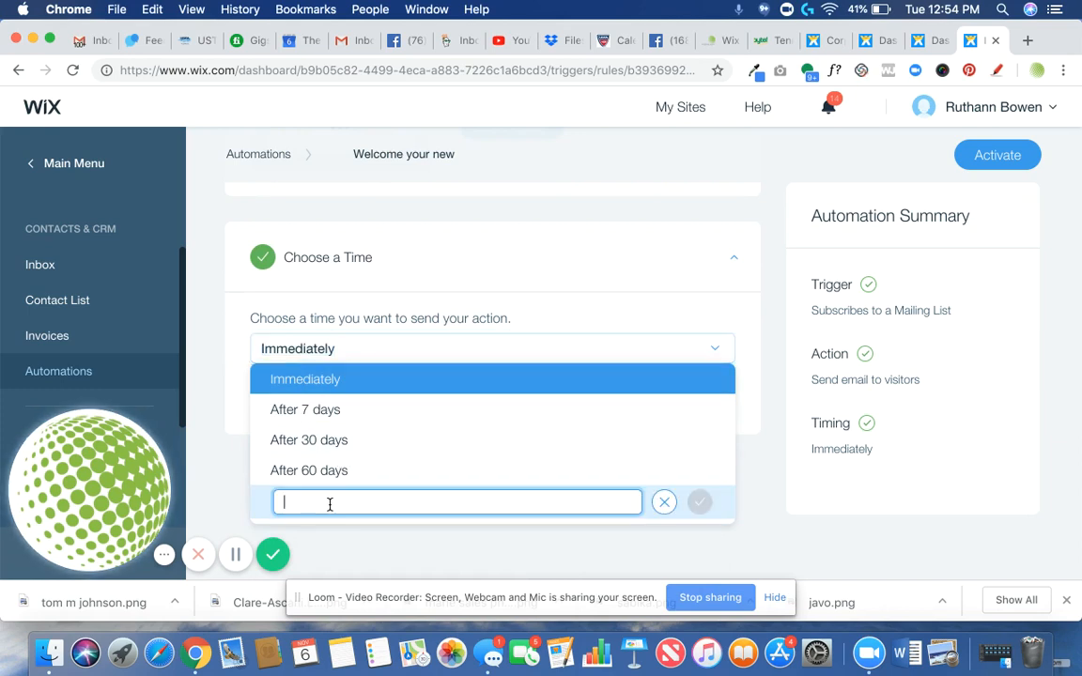
left_click(333, 411)
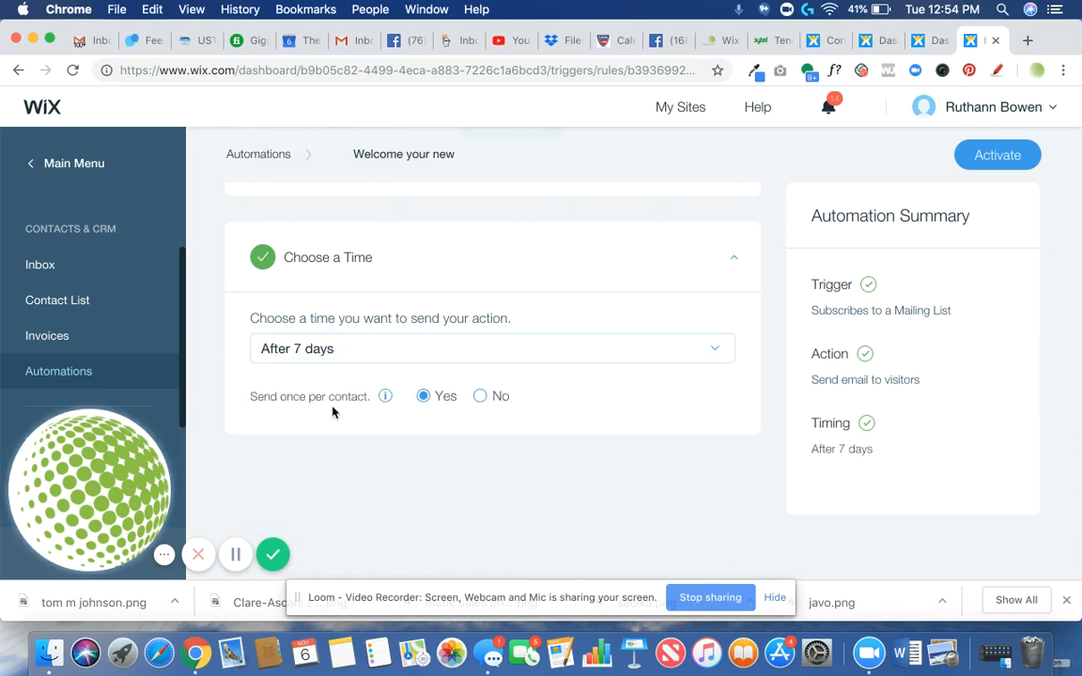
left_click(718, 350)
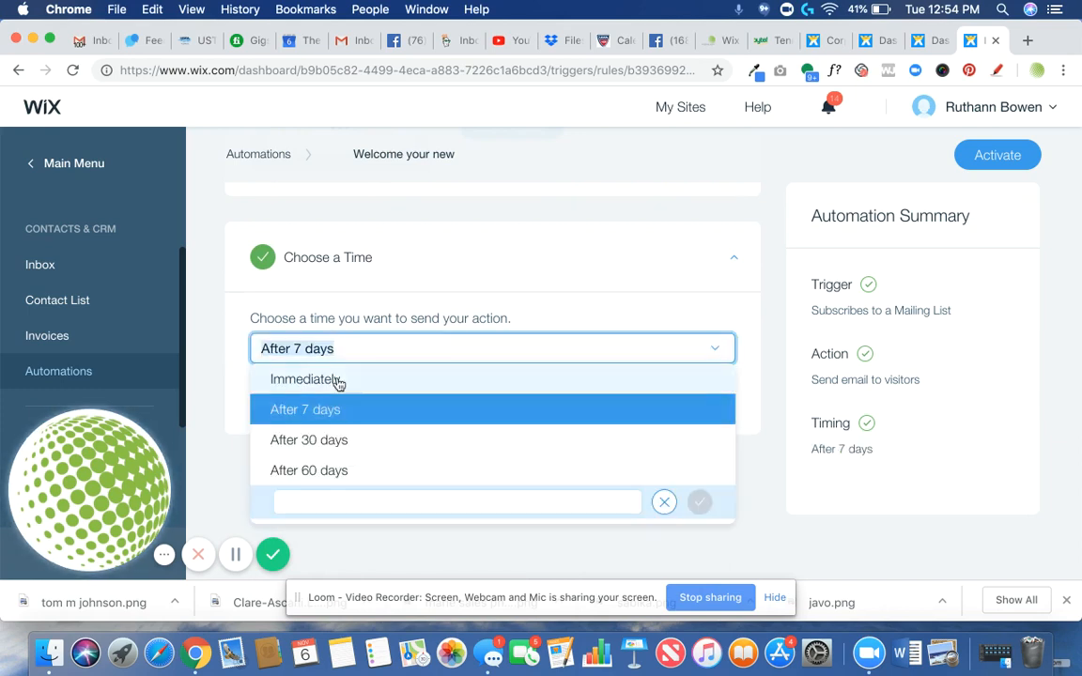
left_click(290, 380)
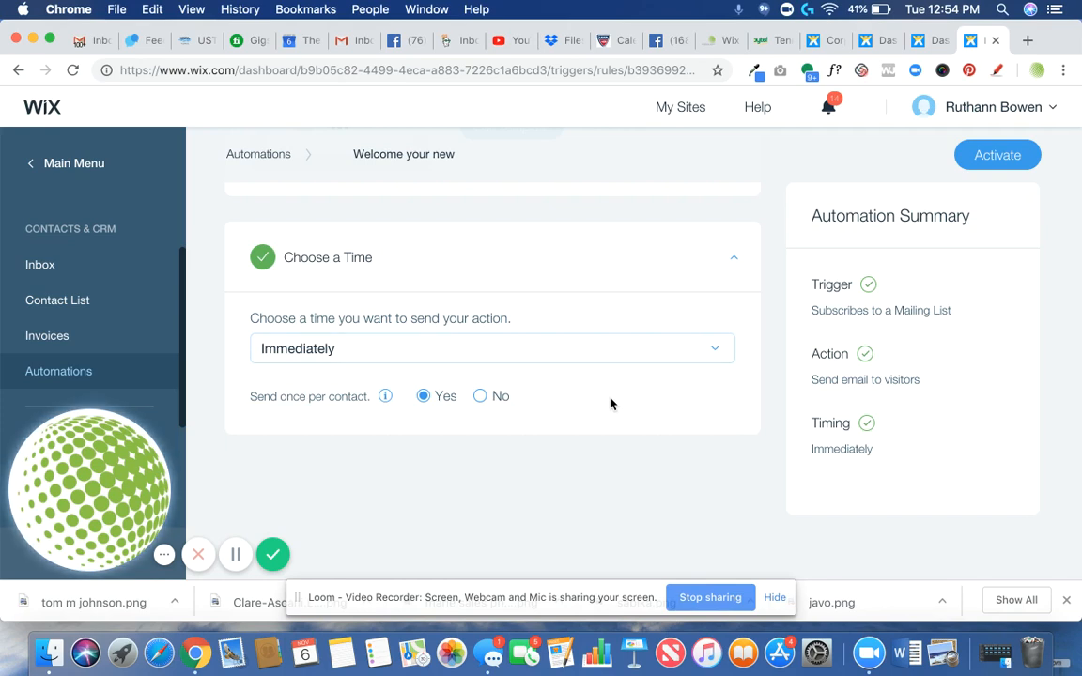
- Review the automation's email template, send time and chosen action
scroll(611, 404, "up", 3)
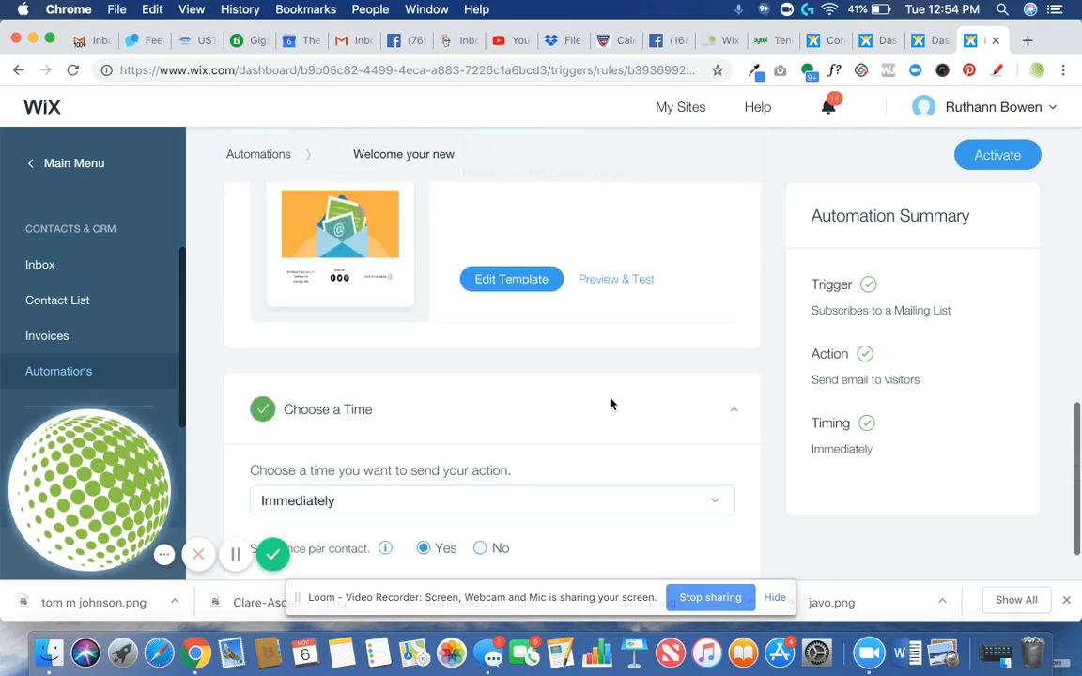
scroll(514, 300, "up", 2)
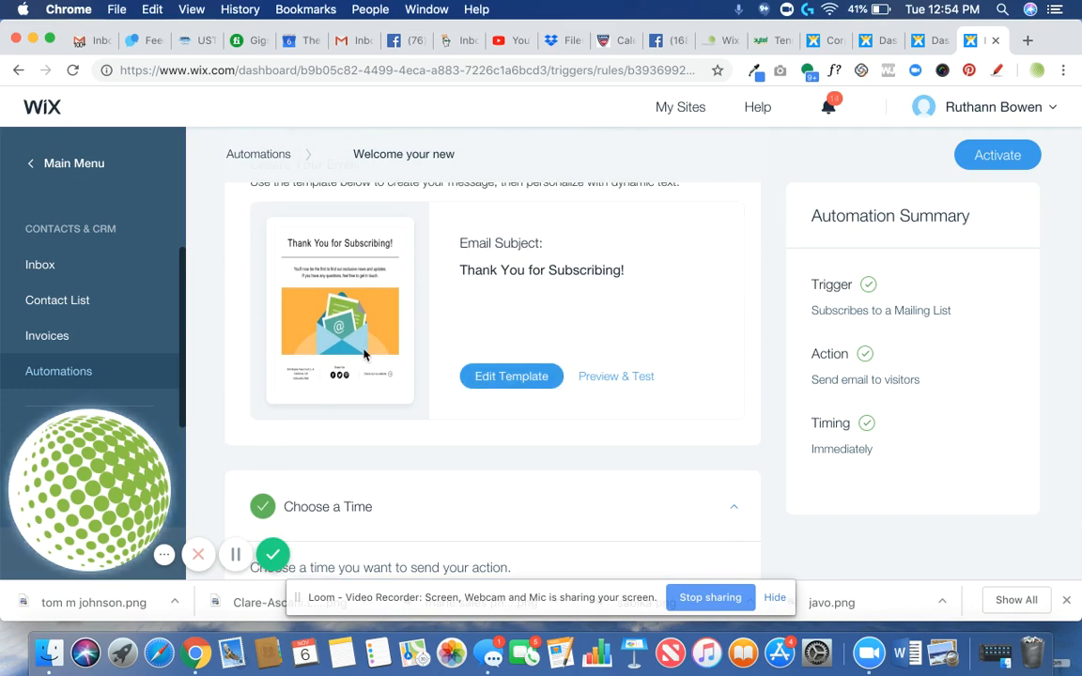
scroll(655, 461, "down", 5)
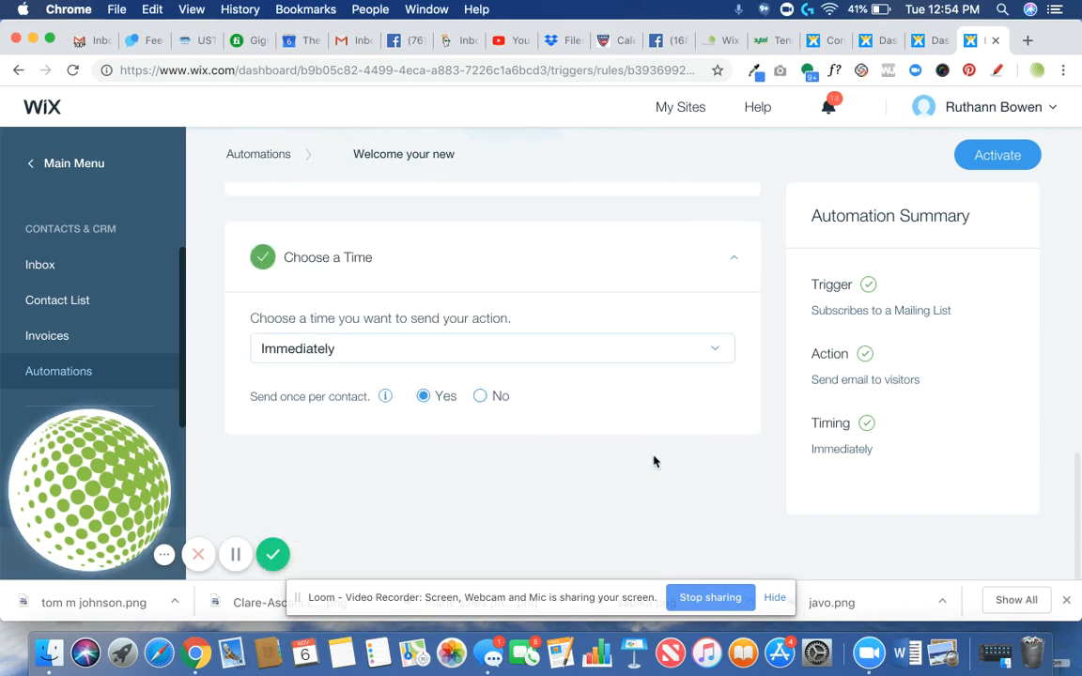
scroll(655, 461, "up", 10)
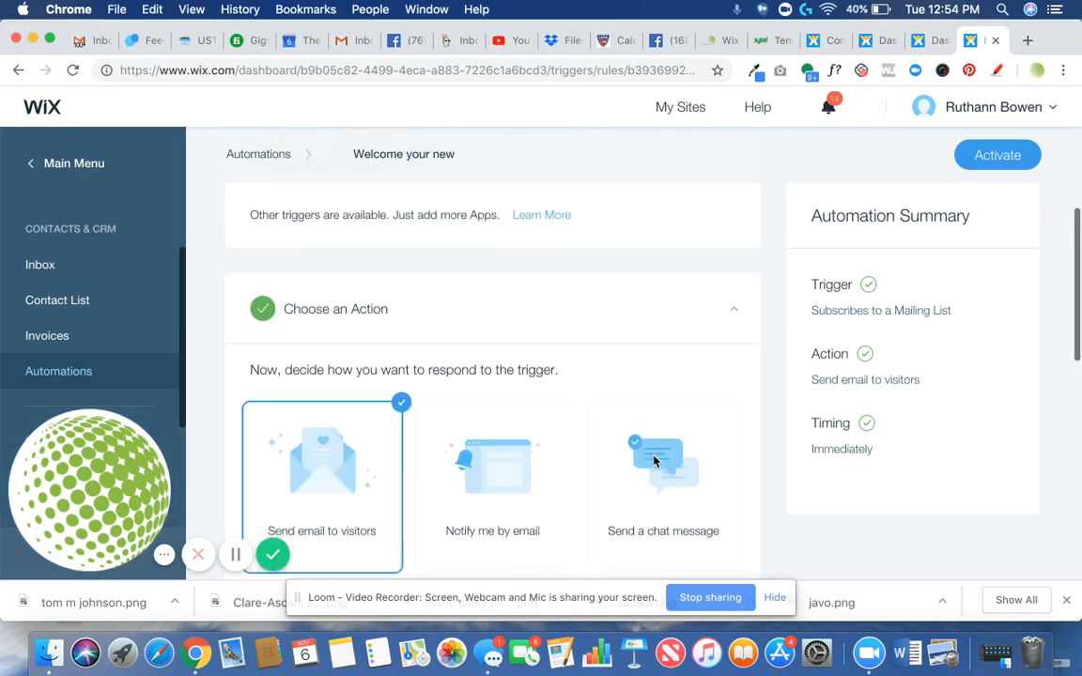